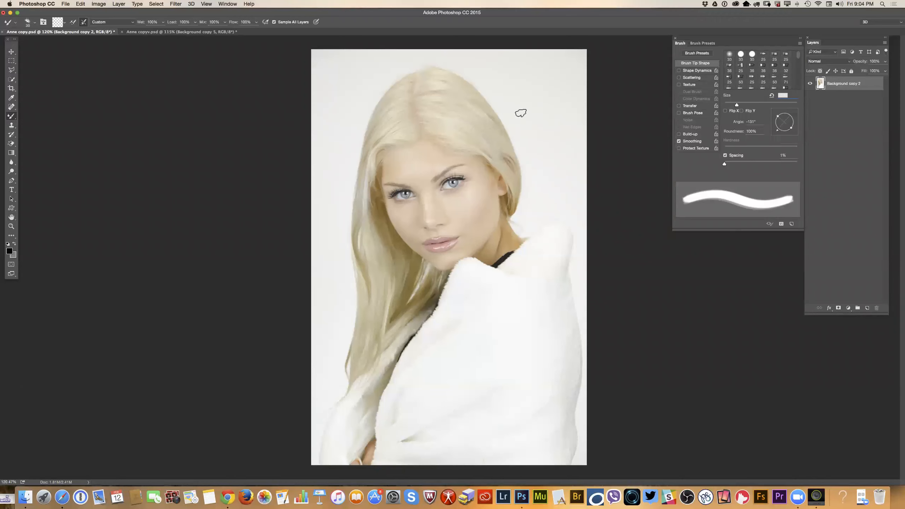
Switch to the Anne copyv.psd document and add an Exposure adjustment layer above the portrait layer.
{"action": "left_click", "coordinate": [199, 32]}
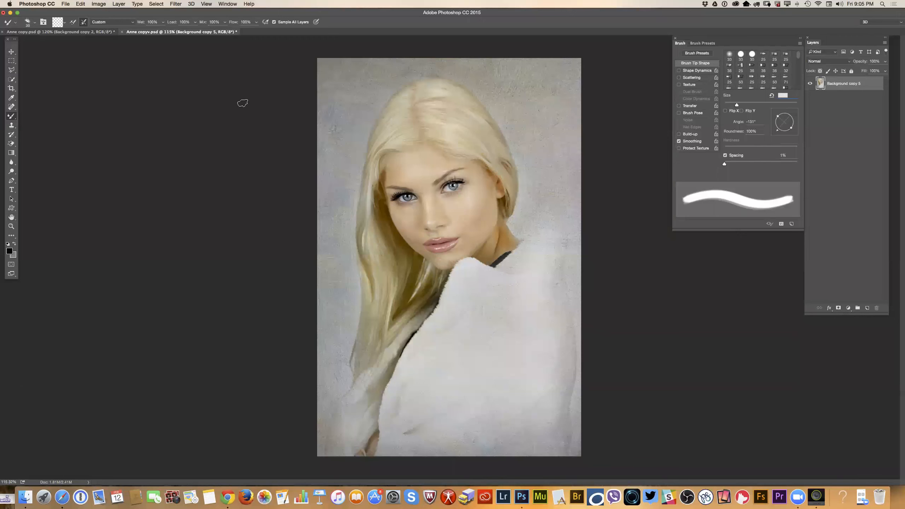
{"action": "left_click", "coordinate": [224, 4]}
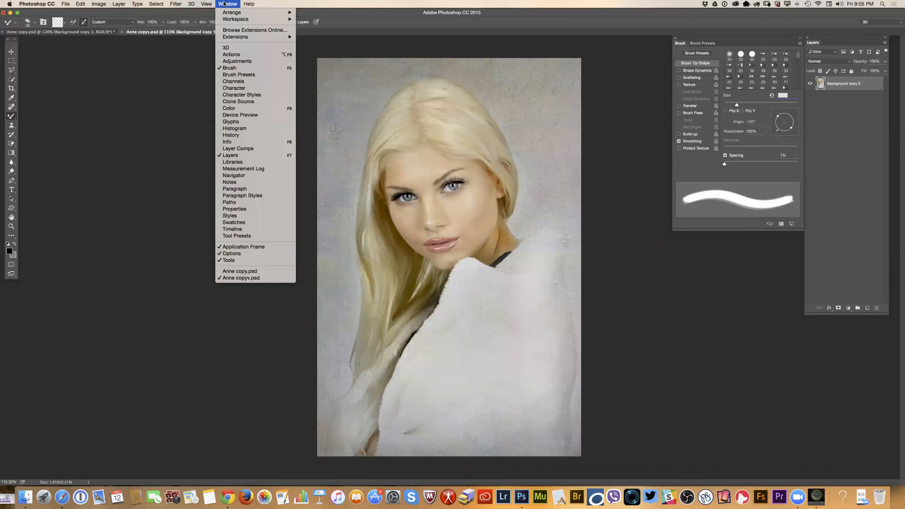
{"action": "left_click", "coordinate": [230, 61]}
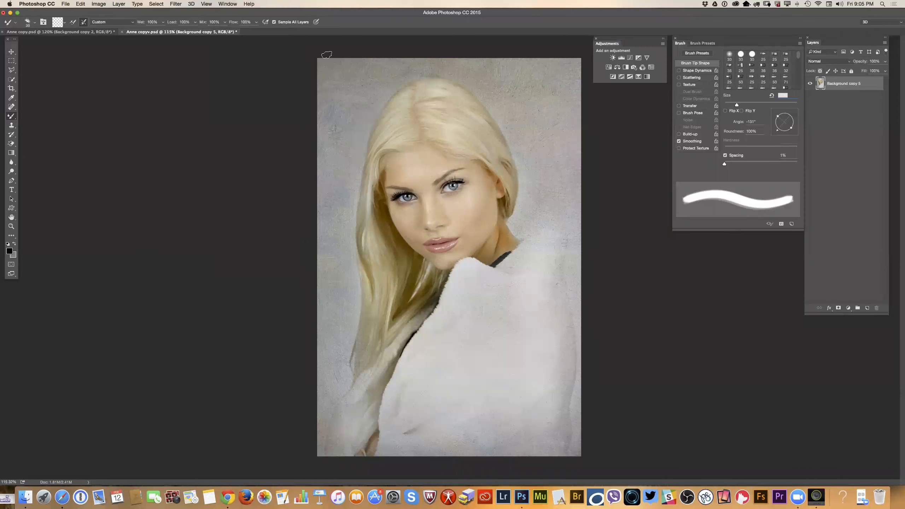
{"action": "left_click", "coordinate": [638, 58]}
{"action": "left_click_drag", "start_coordinate": [567, 88], "coordinate": [208, 96]}
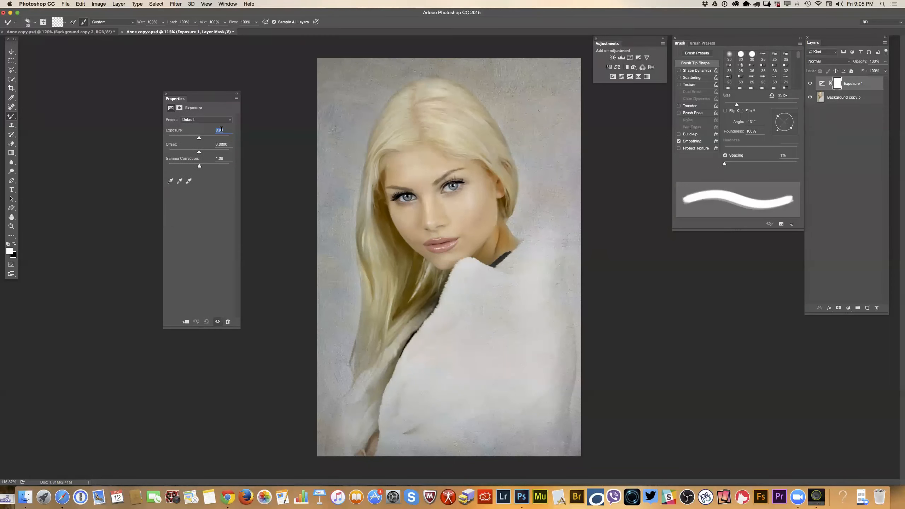
Brighten the portrait with exposure +0.54 and gamma correction 0.87, comparing it with Anne copy.psd along the way.
{"action": "left_click_drag", "start_coordinate": [199, 138], "coordinate": [202, 168]}
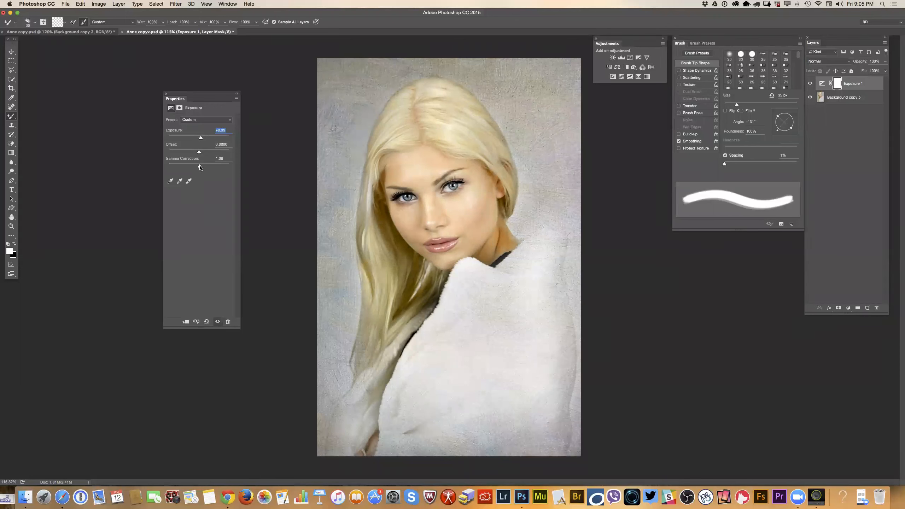
{"action": "mouse_move", "coordinate": [198, 153]}
{"action": "left_mouse_down"}
{"action": "mouse_move", "coordinate": [201, 137]}
{"action": "mouse_move", "coordinate": [207, 165]}
{"action": "left_mouse_up"}
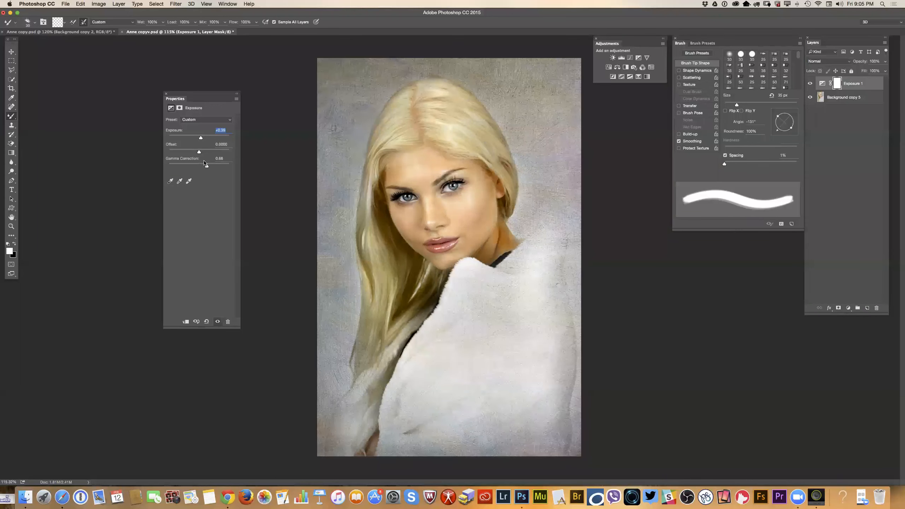
{"action": "left_click", "coordinate": [91, 33]}
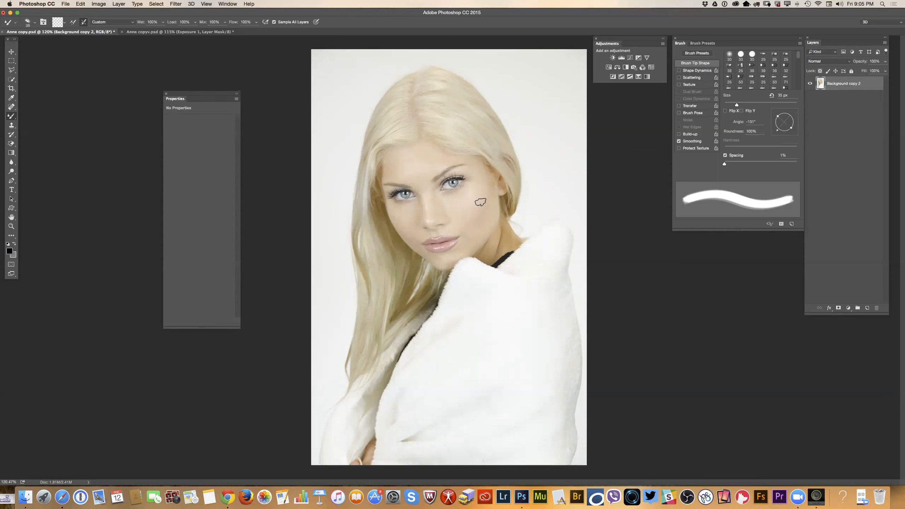
{"action": "left_click", "coordinate": [169, 33]}
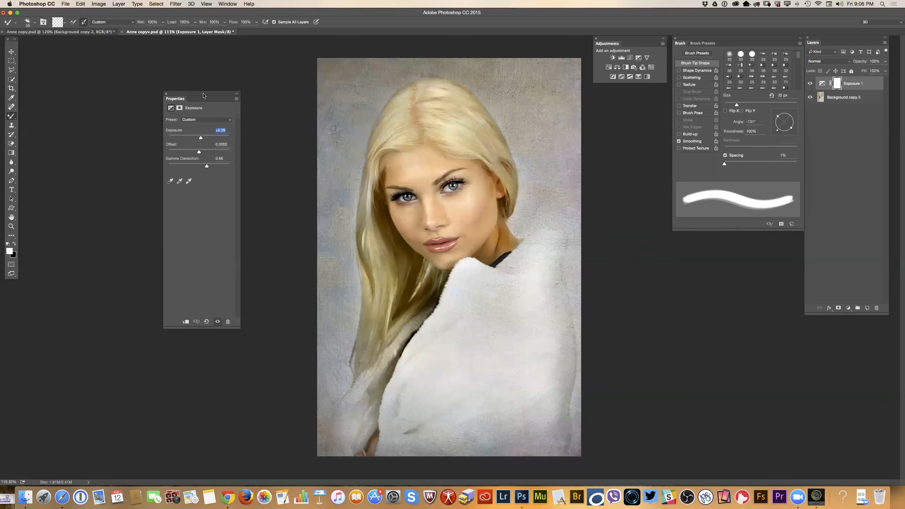
{"action": "left_click_drag", "start_coordinate": [204, 96], "coordinate": [208, 57]}
{"action": "left_click_drag", "start_coordinate": [211, 127], "coordinate": [207, 101]}
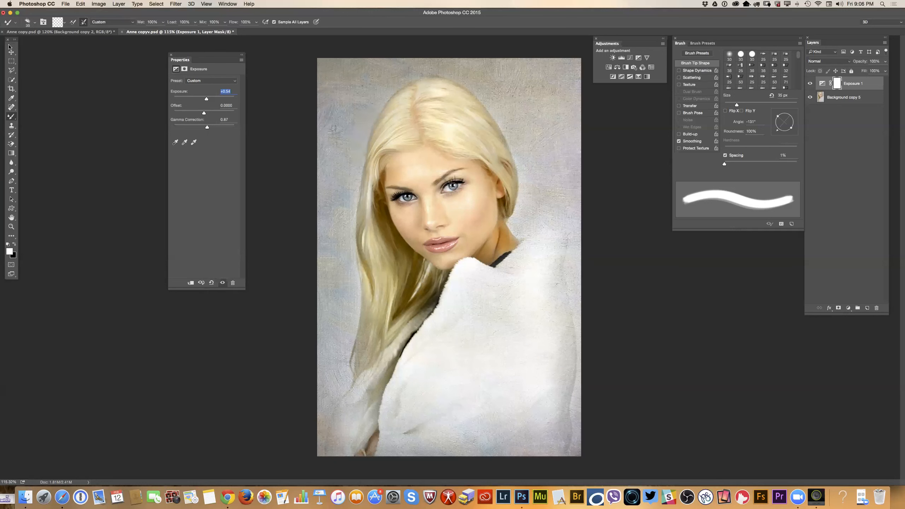
Open the toolbar customization and move the Rectangular, Elliptical, Single Row and Single Column Marquee tools to the extra tools.
{"action": "left_click", "coordinate": [81, 4]}
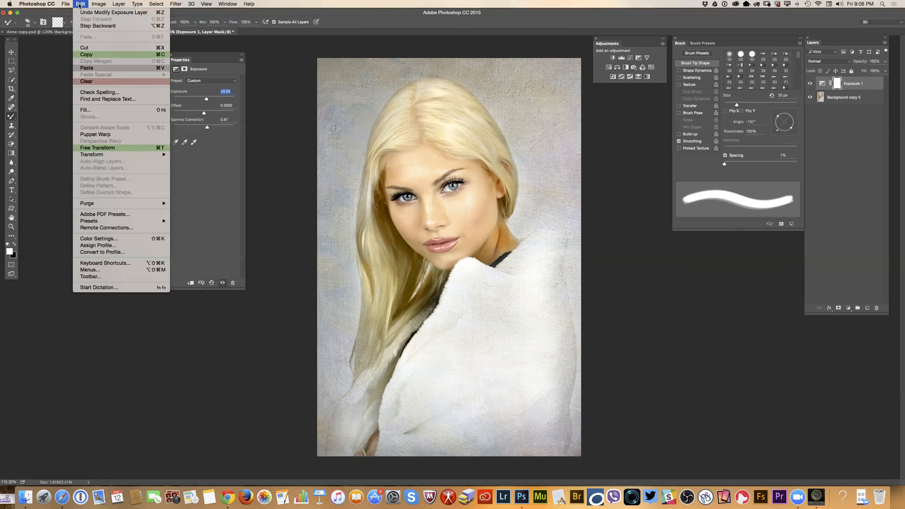
{"action": "left_click", "coordinate": [114, 277]}
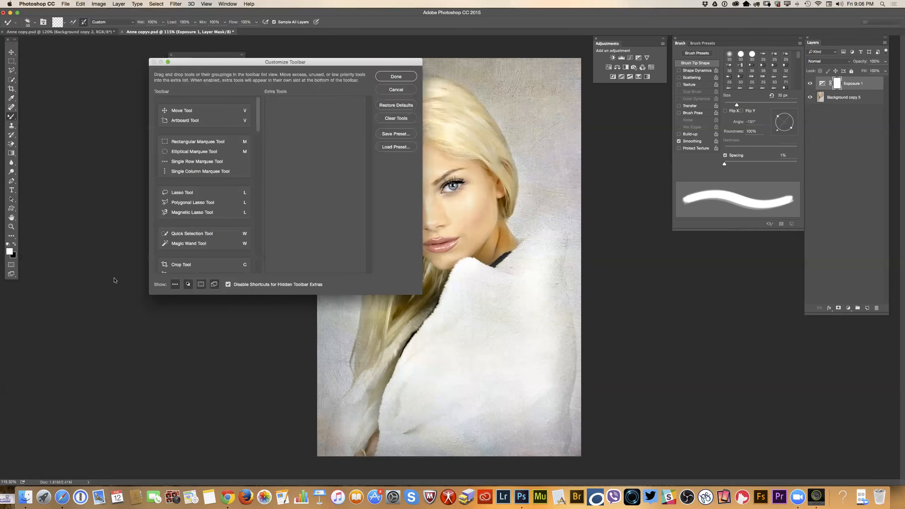
{"action": "left_click_drag", "start_coordinate": [351, 295], "coordinate": [337, 403]}
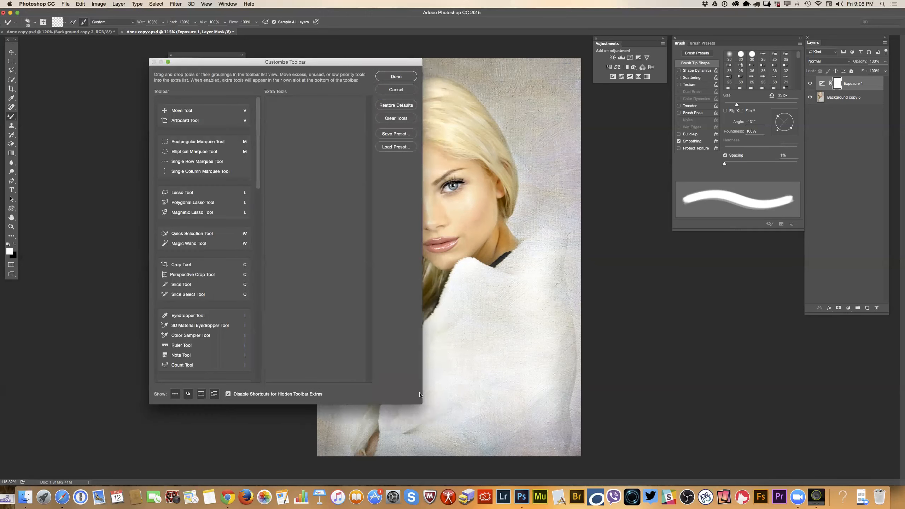
{"action": "left_click_drag", "start_coordinate": [338, 61], "coordinate": [236, 60]}
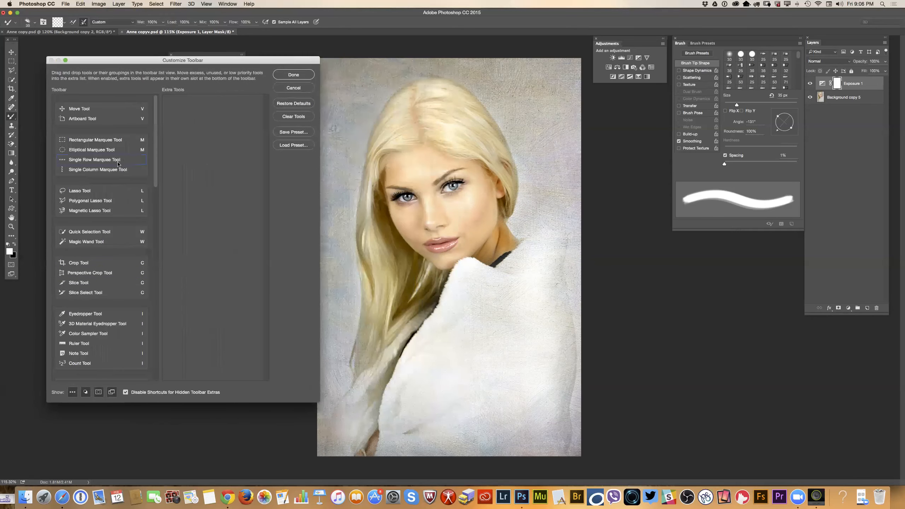
{"action": "left_click_drag", "start_coordinate": [99, 142], "coordinate": [183, 144]}
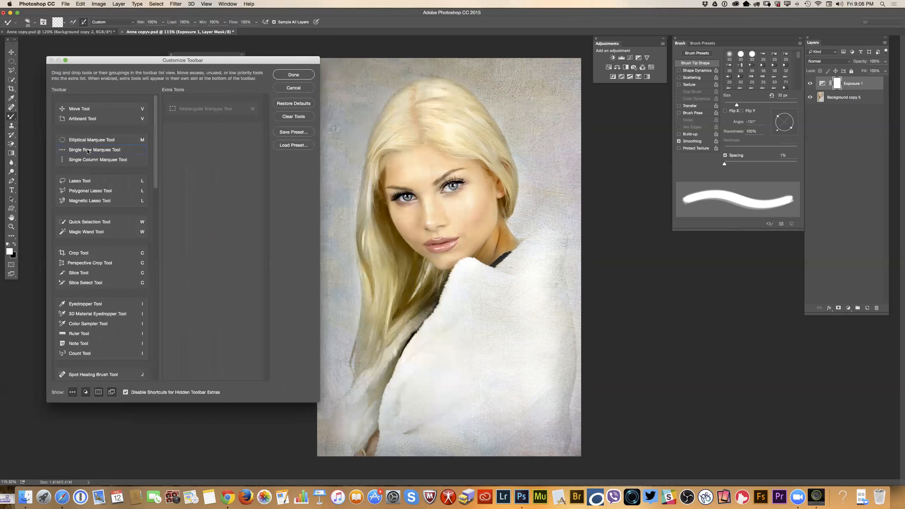
{"action": "left_click_drag", "start_coordinate": [89, 142], "coordinate": [194, 144]}
{"action": "left_click_drag", "start_coordinate": [100, 142], "coordinate": [194, 146]}
{"action": "left_click_drag", "start_coordinate": [121, 144], "coordinate": [218, 174]}
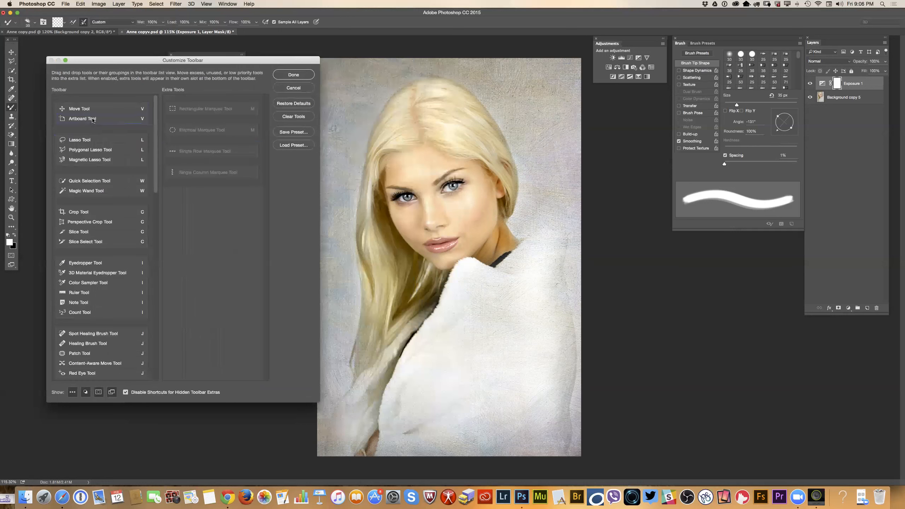
Move the Artboard tool, the three lasso tools, Quick Selection and Magic Wand to the extra tools.
{"action": "left_click_drag", "start_coordinate": [93, 120], "coordinate": [200, 196]}
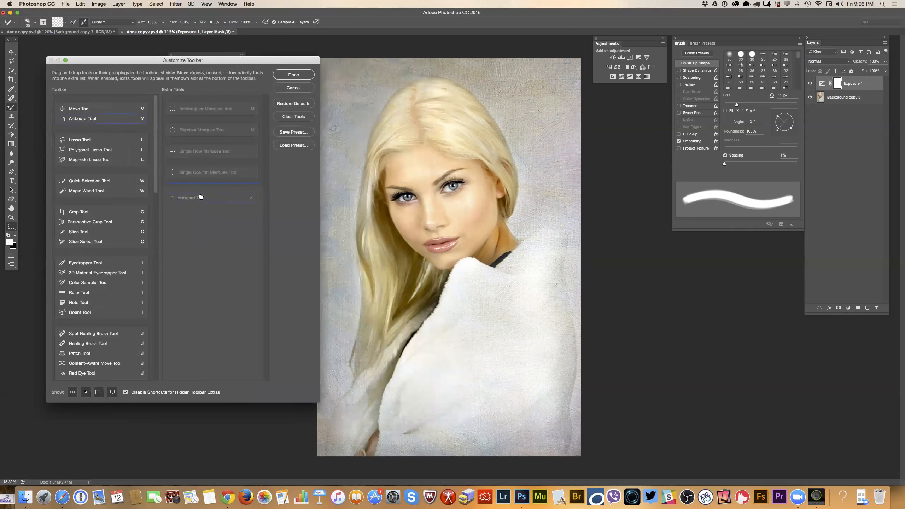
{"action": "left_click_drag", "start_coordinate": [86, 133], "coordinate": [187, 216]}
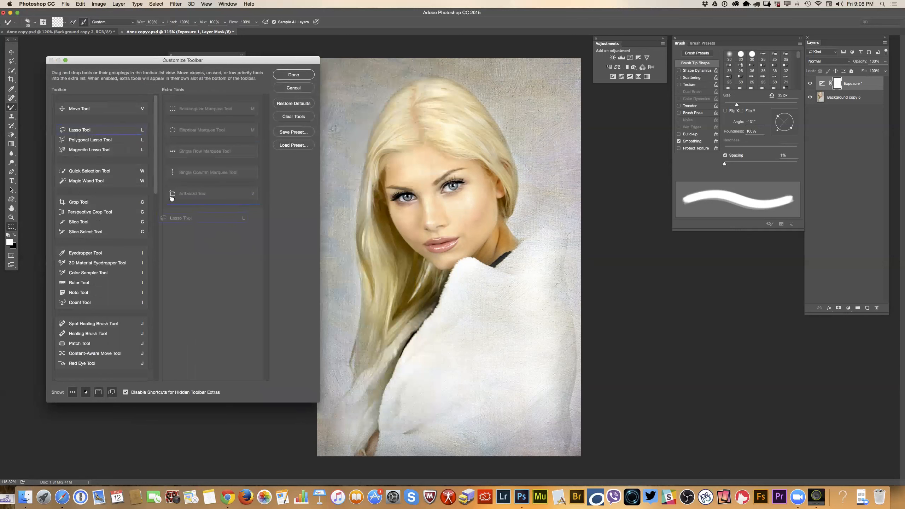
{"action": "left_click_drag", "start_coordinate": [93, 131], "coordinate": [194, 235]}
{"action": "mouse_move", "coordinate": [93, 130]}
{"action": "left_mouse_down"}
{"action": "mouse_move", "coordinate": [180, 225]}
{"action": "mouse_move", "coordinate": [197, 262]}
{"action": "left_mouse_up"}
{"action": "mouse_move", "coordinate": [89, 131]}
{"action": "left_mouse_down"}
{"action": "mouse_move", "coordinate": [174, 266]}
{"action": "mouse_move", "coordinate": [196, 283]}
{"action": "left_mouse_up"}
{"action": "mouse_move", "coordinate": [94, 131]}
{"action": "left_mouse_down"}
{"action": "mouse_move", "coordinate": [180, 285]}
{"action": "mouse_move", "coordinate": [182, 305]}
{"action": "left_mouse_up"}
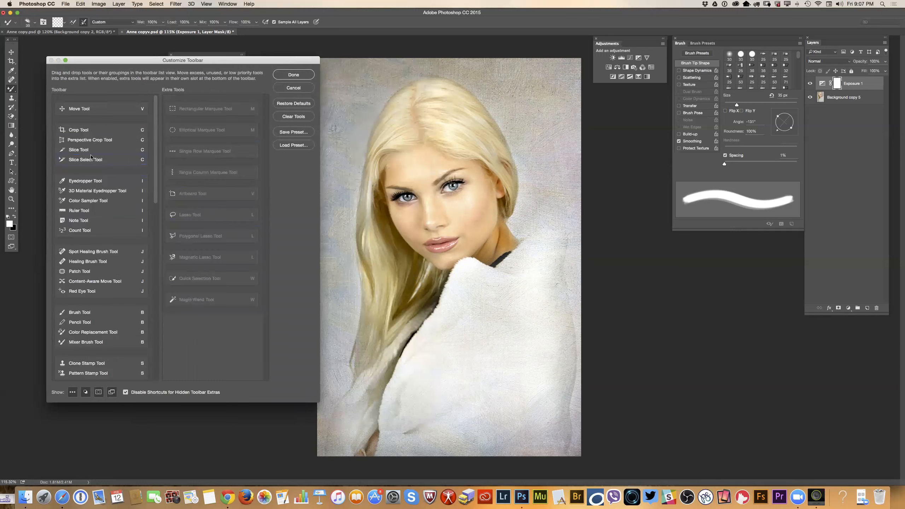
Move the Crop, Perspective Crop, Slice and Slice Select tools to the extra tools.
{"action": "left_click_drag", "start_coordinate": [87, 132], "coordinate": [190, 312]}
{"action": "left_click_drag", "start_coordinate": [98, 130], "coordinate": [194, 344]}
{"action": "left_click_drag", "start_coordinate": [95, 134], "coordinate": [202, 361]}
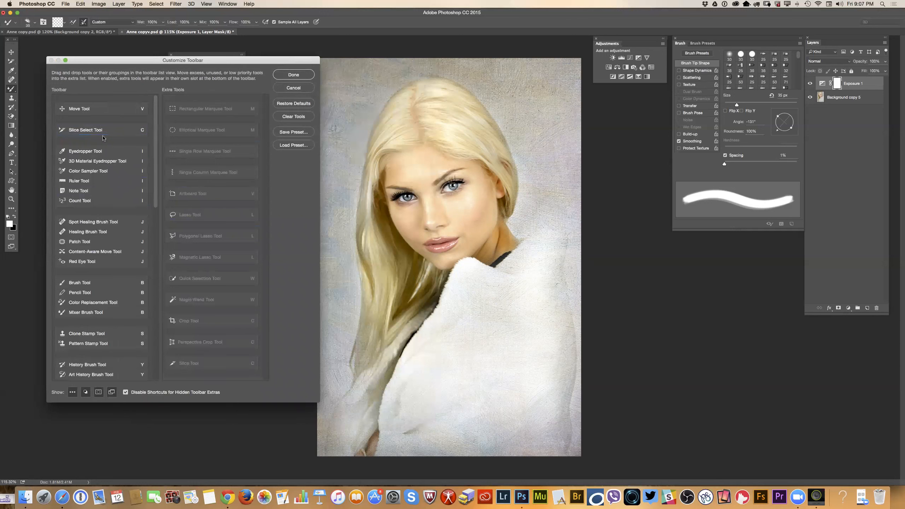
{"action": "left_click_drag", "start_coordinate": [100, 132], "coordinate": [207, 337]}
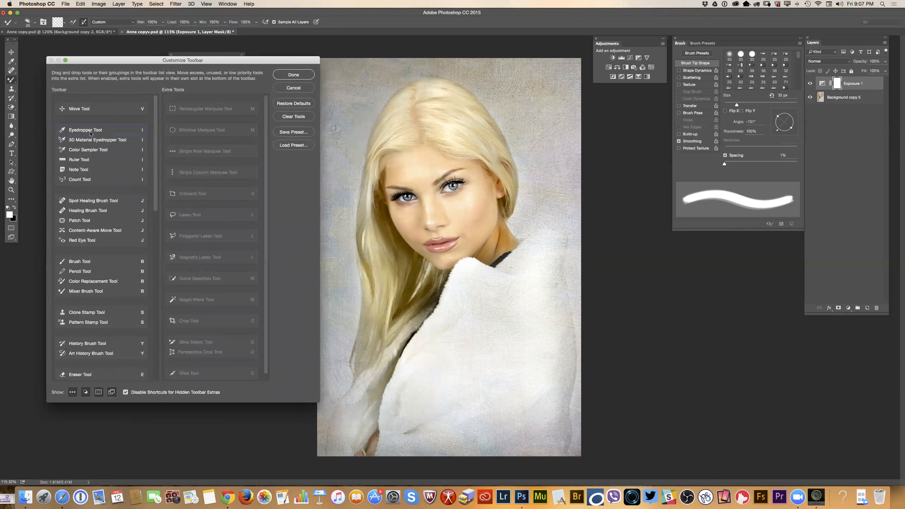
Move the Eyedropper, 3D Material Eyedropper, Color Sampler, Ruler, Note and Count tools to the extra tools.
{"action": "left_click_drag", "start_coordinate": [90, 133], "coordinate": [193, 151]}
{"action": "left_click_drag", "start_coordinate": [110, 132], "coordinate": [208, 135]}
{"action": "left_click_drag", "start_coordinate": [88, 130], "coordinate": [191, 135]}
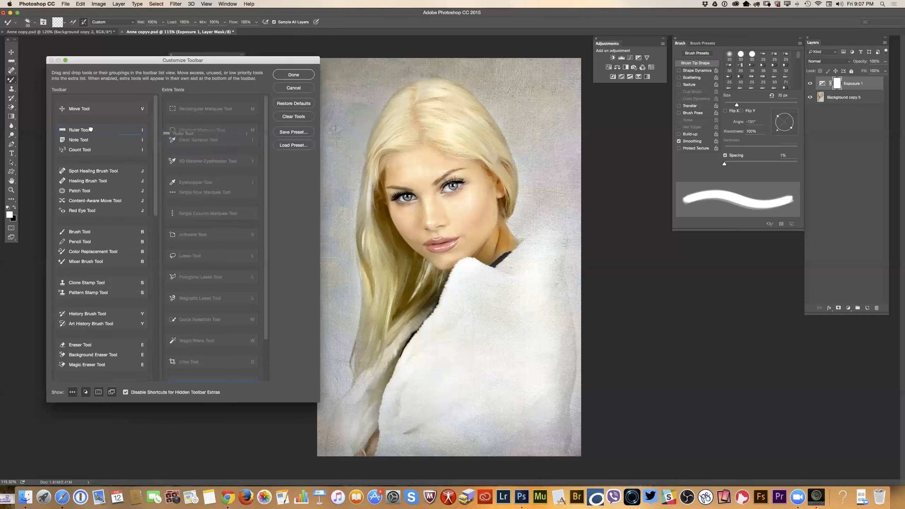
{"action": "left_click_drag", "start_coordinate": [91, 130], "coordinate": [206, 135]}
{"action": "left_click_drag", "start_coordinate": [96, 134], "coordinate": [200, 139]}
{"action": "left_click_drag", "start_coordinate": [84, 131], "coordinate": [199, 139]}
Move the healing, patch and red eye group, Color Replacement, both stamp tools and both history brushes to the extra tools.
{"action": "left_click_drag", "start_coordinate": [112, 130], "coordinate": [199, 148]}
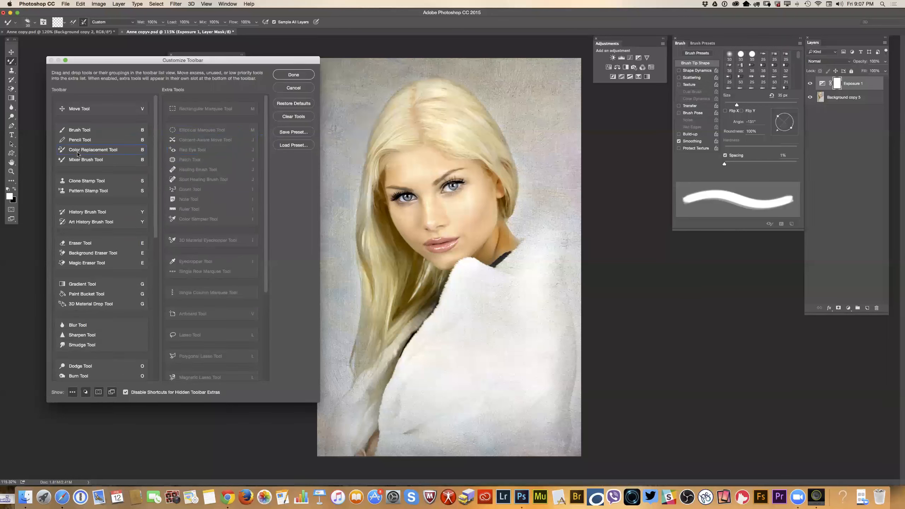
{"action": "left_click_drag", "start_coordinate": [70, 153], "coordinate": [185, 151]}
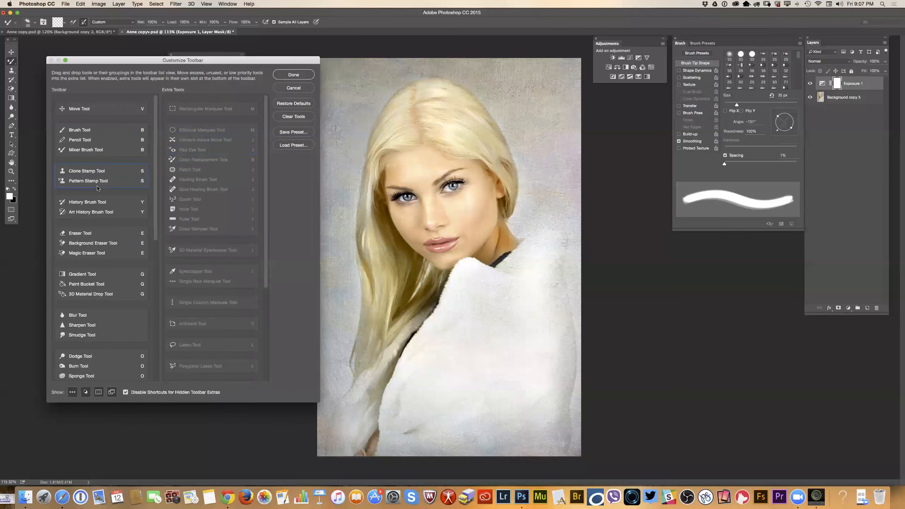
{"action": "mouse_move", "coordinate": [89, 171]}
{"action": "left_mouse_down"}
{"action": "mouse_move", "coordinate": [214, 179]}
{"action": "mouse_move", "coordinate": [196, 178]}
{"action": "left_mouse_up"}
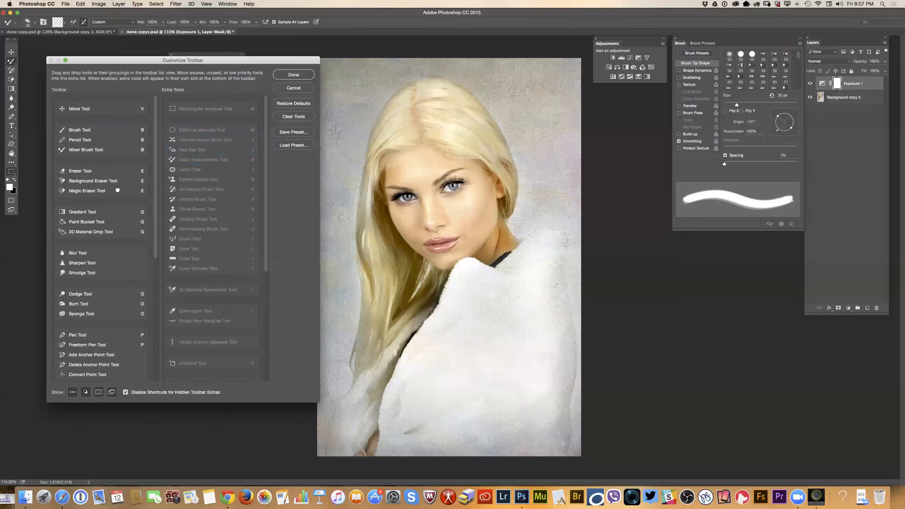
Move the eraser tools, the gradient and fill tools, and the Blur, Sharpen and Smudge tools to the extra tools.
{"action": "left_click_drag", "start_coordinate": [86, 173], "coordinate": [188, 180]}
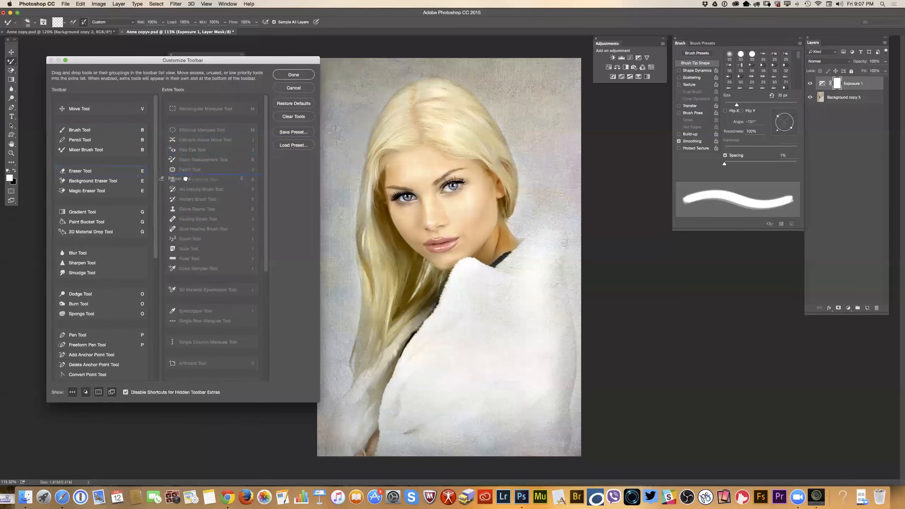
{"action": "left_click_drag", "start_coordinate": [94, 172], "coordinate": [175, 180]}
{"action": "left_click_drag", "start_coordinate": [82, 171], "coordinate": [185, 184]}
{"action": "left_click_drag", "start_coordinate": [96, 174], "coordinate": [212, 182]}
{"action": "left_click_drag", "start_coordinate": [90, 173], "coordinate": [205, 174]}
{"action": "left_click_drag", "start_coordinate": [82, 171], "coordinate": [202, 177]}
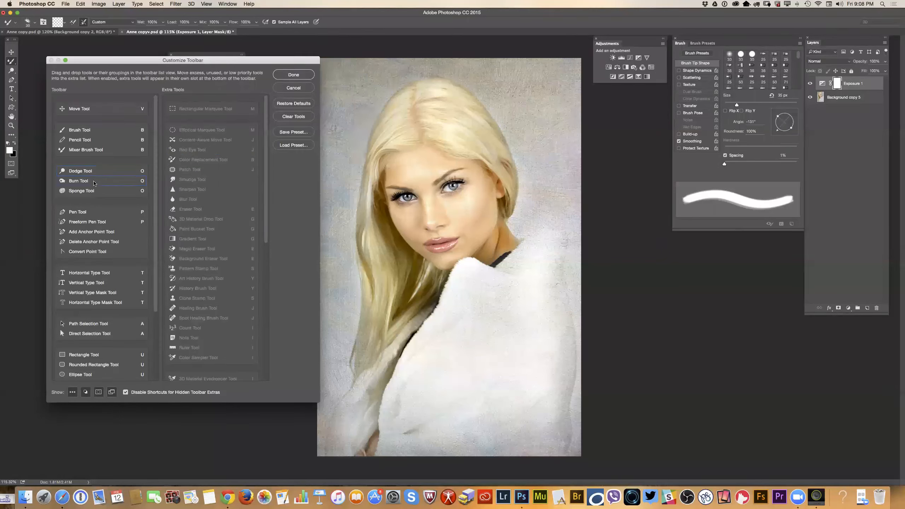
Move all pen, type, path selection and shape tools to the extra tools and apply the reduced toolbar.
{"action": "mouse_move", "coordinate": [82, 213]}
{"action": "left_mouse_down"}
{"action": "mouse_move", "coordinate": [231, 210]}
{"action": "mouse_move", "coordinate": [200, 215]}
{"action": "mouse_move", "coordinate": [199, 228]}
{"action": "mouse_move", "coordinate": [115, 217]}
{"action": "mouse_move", "coordinate": [173, 230]}
{"action": "left_mouse_up"}
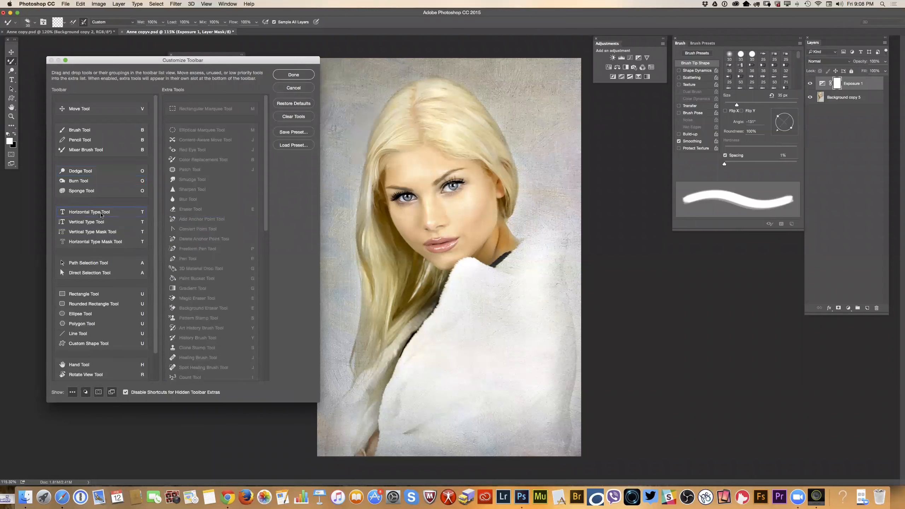
{"action": "left_click_drag", "start_coordinate": [101, 214], "coordinate": [185, 220]}
{"action": "left_click_drag", "start_coordinate": [100, 213], "coordinate": [194, 223]}
{"action": "left_click_drag", "start_coordinate": [93, 213], "coordinate": [198, 219]}
{"action": "left_click_drag", "start_coordinate": [105, 214], "coordinate": [194, 224]}
{"action": "left_click_drag", "start_coordinate": [106, 215], "coordinate": [216, 218]}
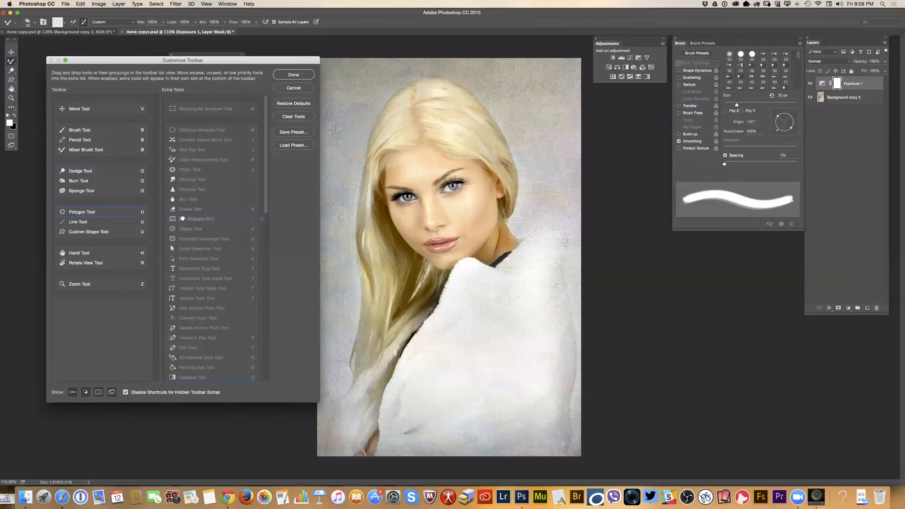
{"action": "left_click_drag", "start_coordinate": [104, 212], "coordinate": [228, 216]}
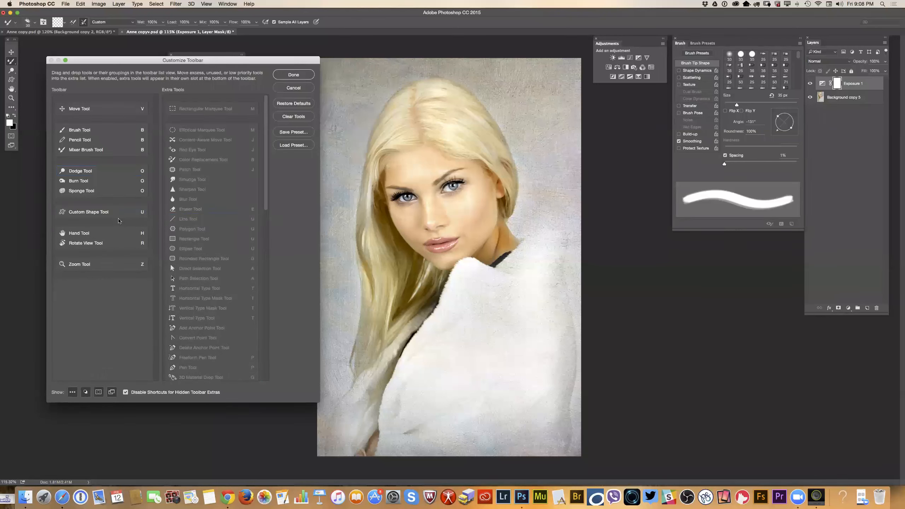
{"action": "left_click_drag", "start_coordinate": [109, 214], "coordinate": [194, 223]}
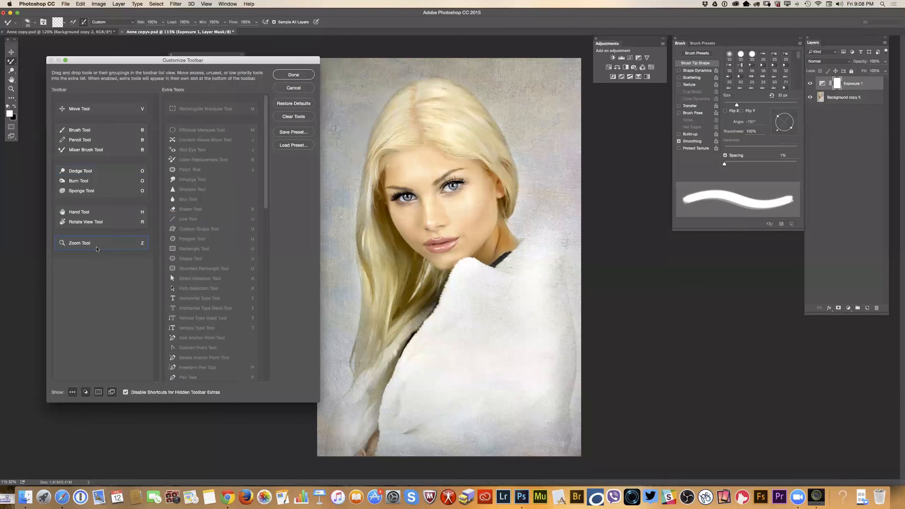
{"action": "left_click", "coordinate": [301, 75]}
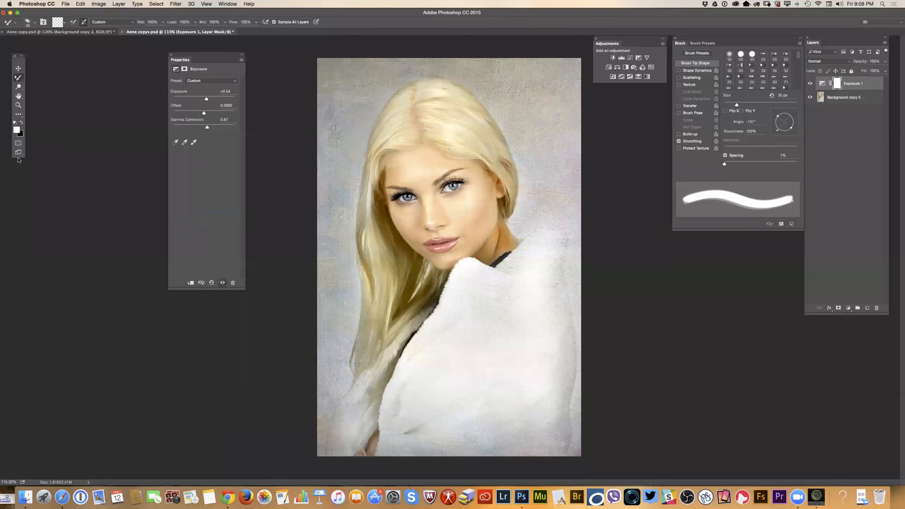
Customize the toolbar again so the Pencil, Brush and Mixer Brush tools each get their own slot, and apply it.
{"action": "left_click", "coordinate": [81, 4]}
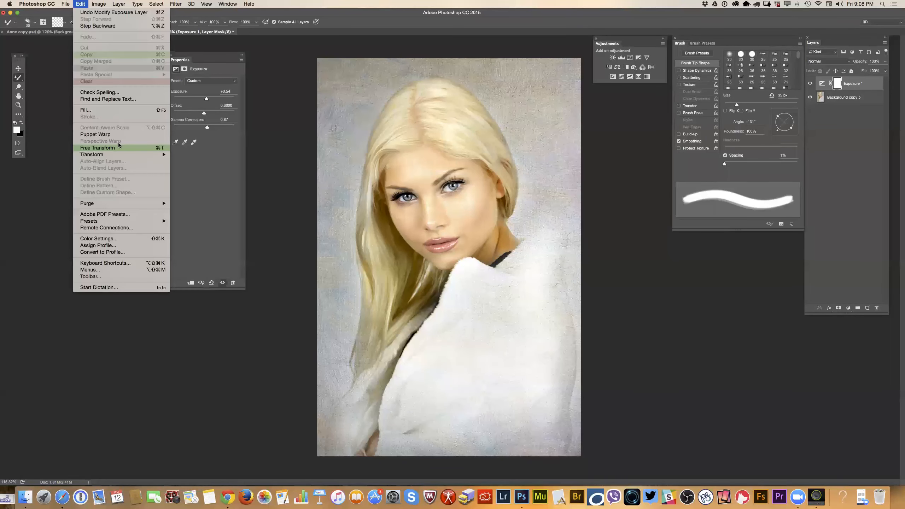
{"action": "left_click", "coordinate": [102, 276]}
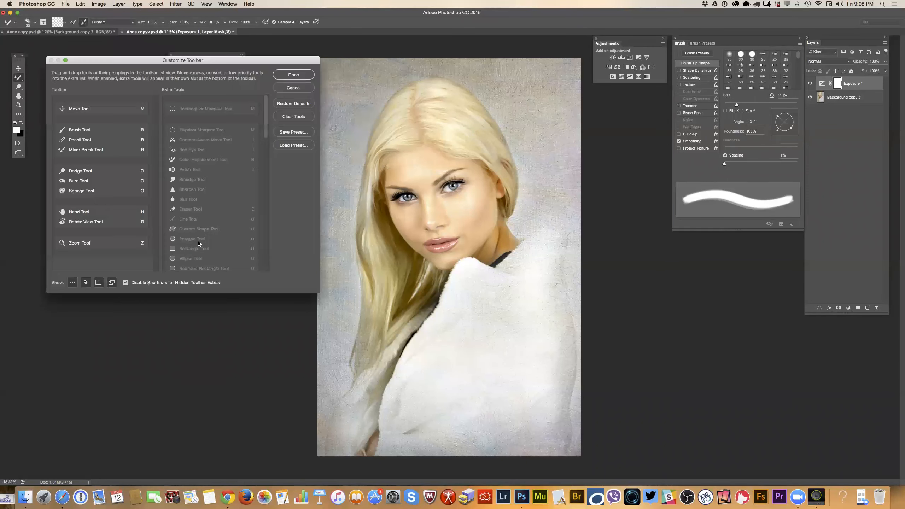
{"action": "left_click_drag", "start_coordinate": [90, 135], "coordinate": [94, 175]}
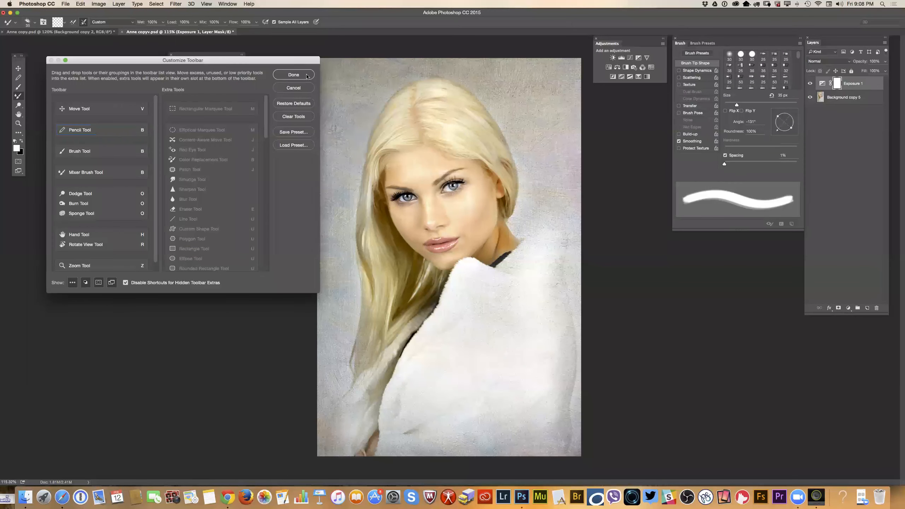
{"action": "left_click", "coordinate": [293, 75]}
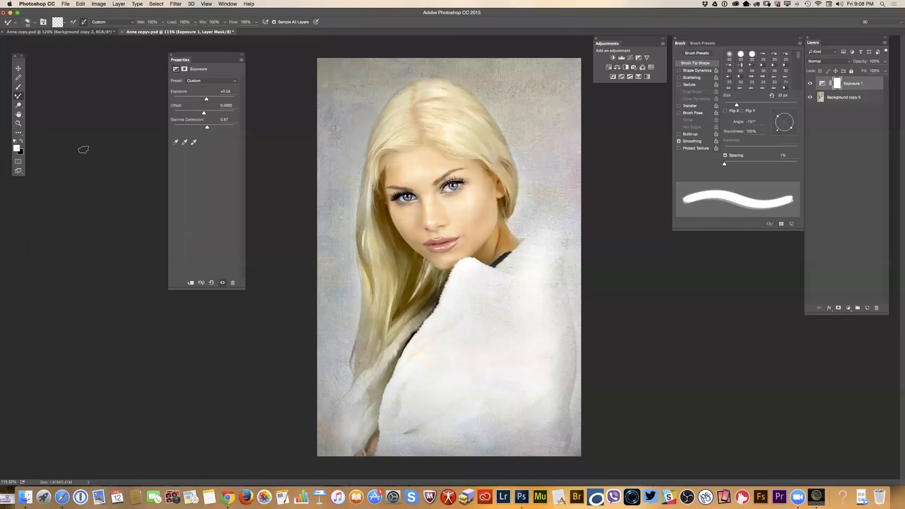
{"action": "left_click", "coordinate": [20, 172]}
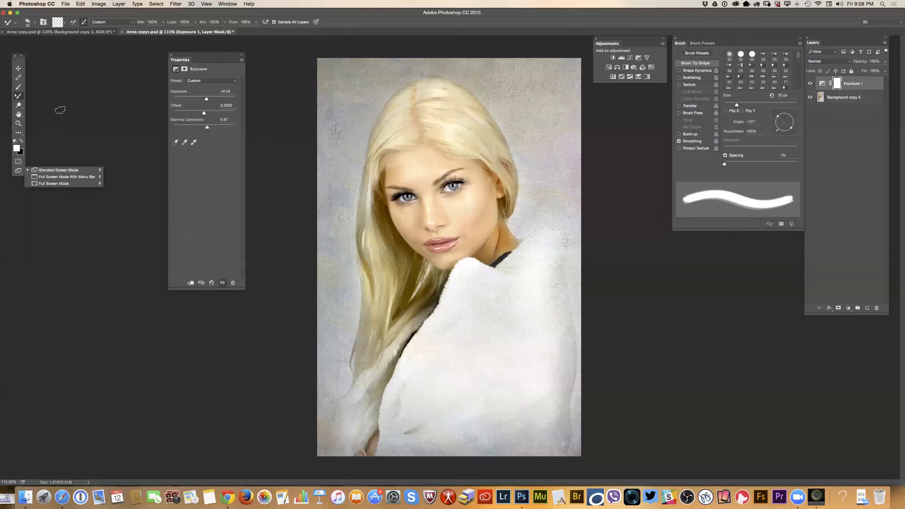
Check the Move, Brush and Pencil tools in the reduced toolbar and return to the Mixer Brush.
{"action": "left_click", "coordinate": [19, 68]}
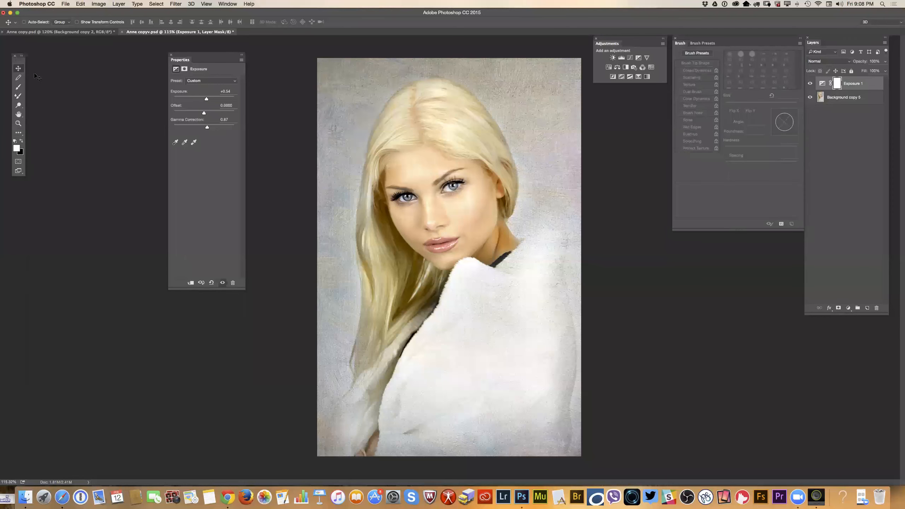
{"action": "left_click", "coordinate": [19, 97]}
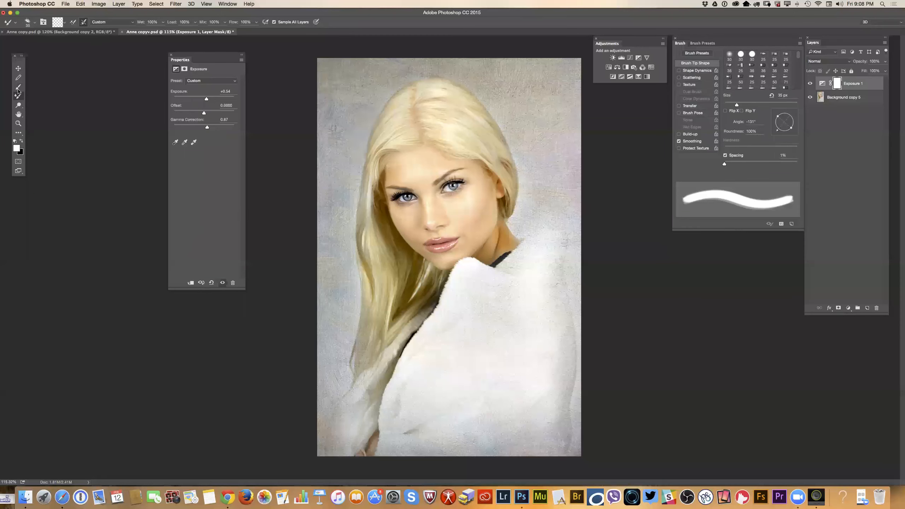
{"action": "left_click", "coordinate": [18, 88]}
{"action": "left_click", "coordinate": [18, 79]}
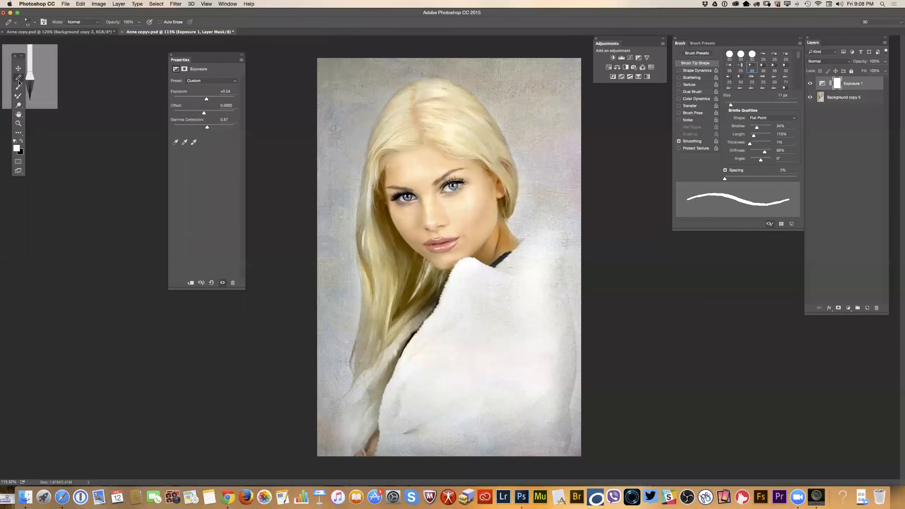
{"action": "left_click", "coordinate": [19, 97]}
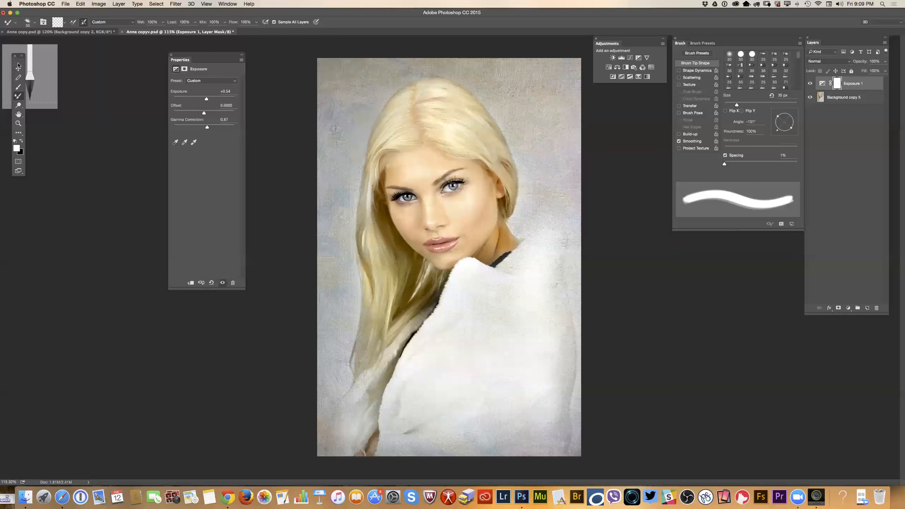
Reposition the floating toolbar near the edge of the workspace and swap the foreground and background colours.
{"action": "mouse_move", "coordinate": [19, 56]}
{"action": "left_mouse_down"}
{"action": "mouse_move", "coordinate": [97, 127]}
{"action": "mouse_move", "coordinate": [72, 56]}
{"action": "left_mouse_up"}
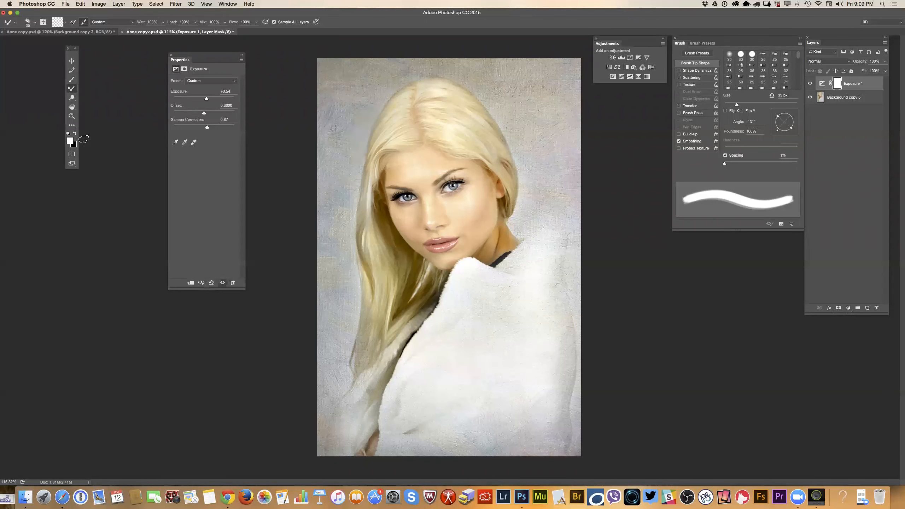
{"action": "key", "text": "x"}
{"action": "left_click_drag", "start_coordinate": [72, 49], "coordinate": [13, 48]}
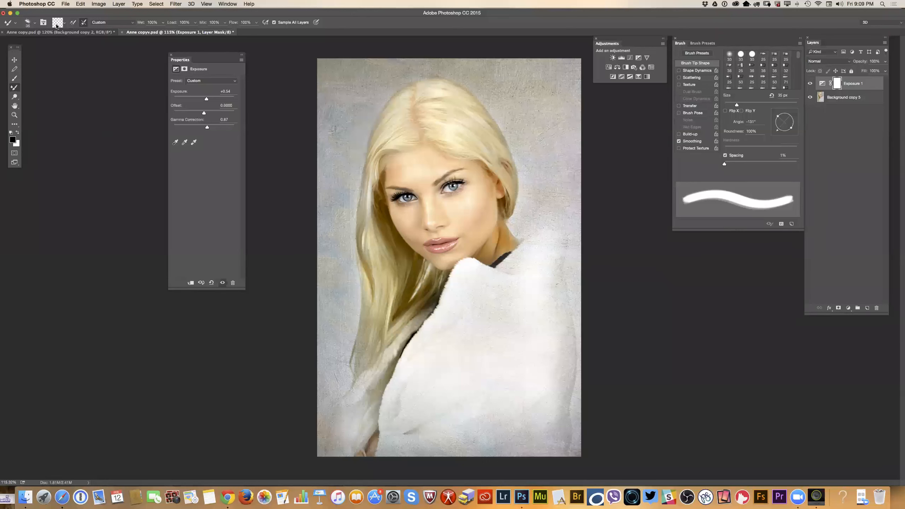
Examine the Mixer Brush's load and clean options and its blending presets, keeping the Custom preset.
{"action": "left_click", "coordinate": [70, 26]}
{"action": "left_click", "coordinate": [17, 133]}
{"action": "left_click", "coordinate": [16, 133]}
{"action": "left_click", "coordinate": [72, 25]}
{"action": "left_click", "coordinate": [83, 24]}
{"action": "left_click", "coordinate": [130, 24]}
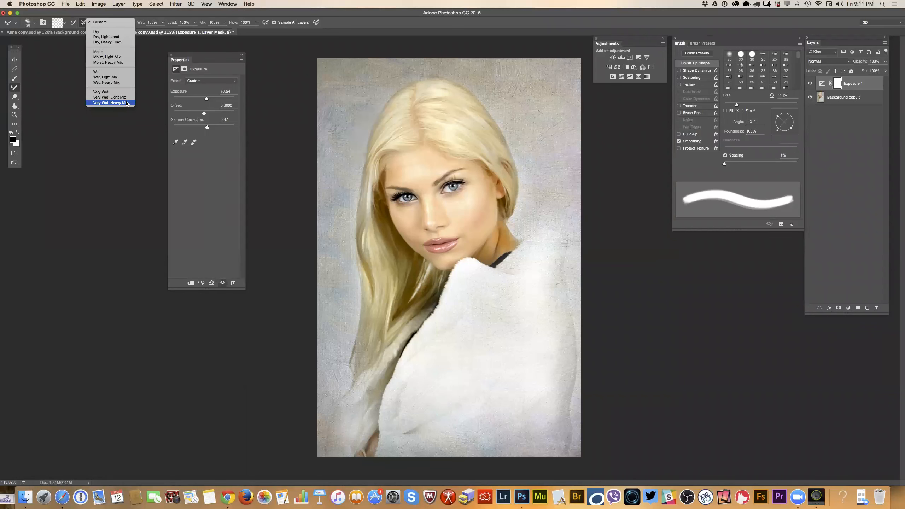
{"action": "left_click", "coordinate": [99, 22]}
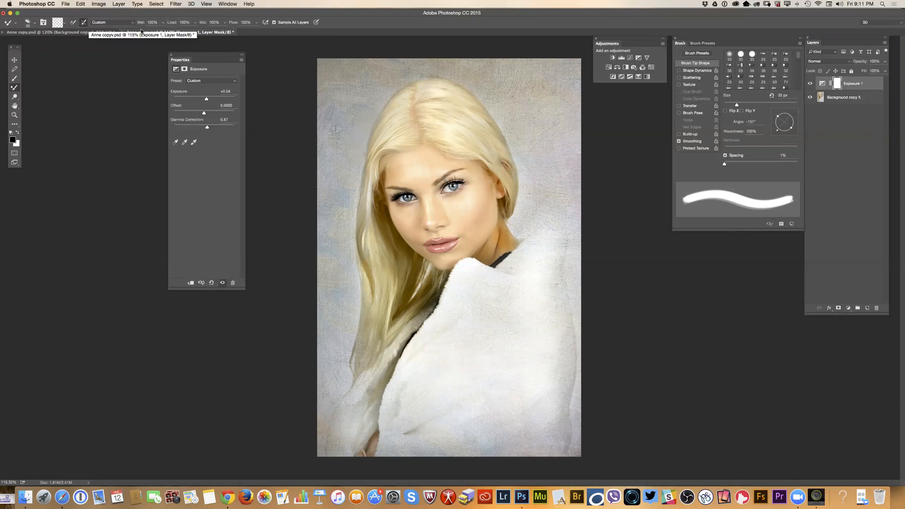
Review the Mixer Brush's Wet and Mix settings, the foreground colour and the brush-load options.
{"action": "left_click", "coordinate": [163, 23]}
{"action": "mouse_move", "coordinate": [163, 31]}
{"action": "left_mouse_down"}
{"action": "mouse_move", "coordinate": [133, 32]}
{"action": "mouse_move", "coordinate": [170, 32]}
{"action": "left_mouse_up"}
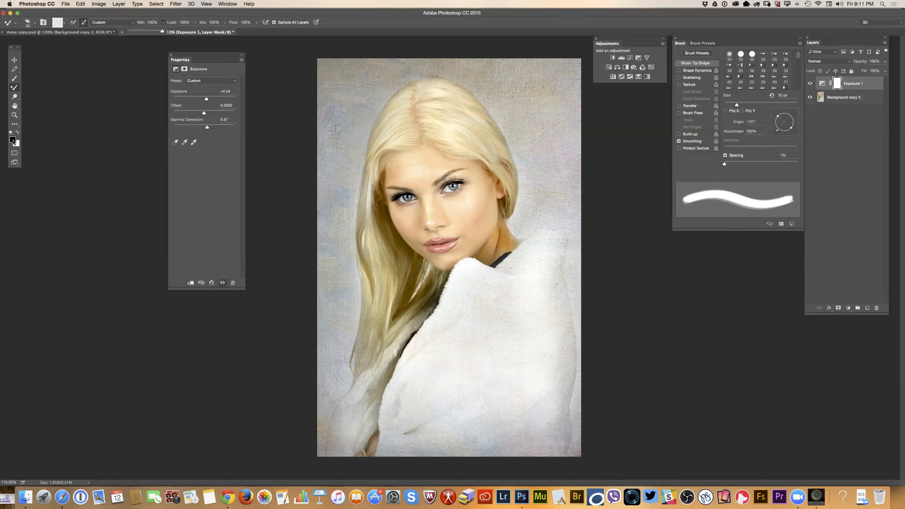
{"action": "left_click", "coordinate": [13, 140]}
{"action": "left_click", "coordinate": [206, 114]}
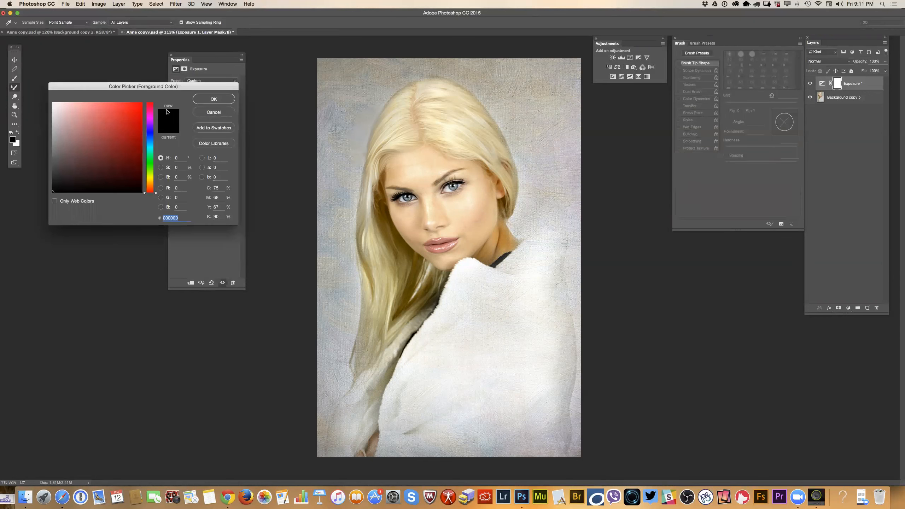
{"action": "left_click", "coordinate": [55, 24]}
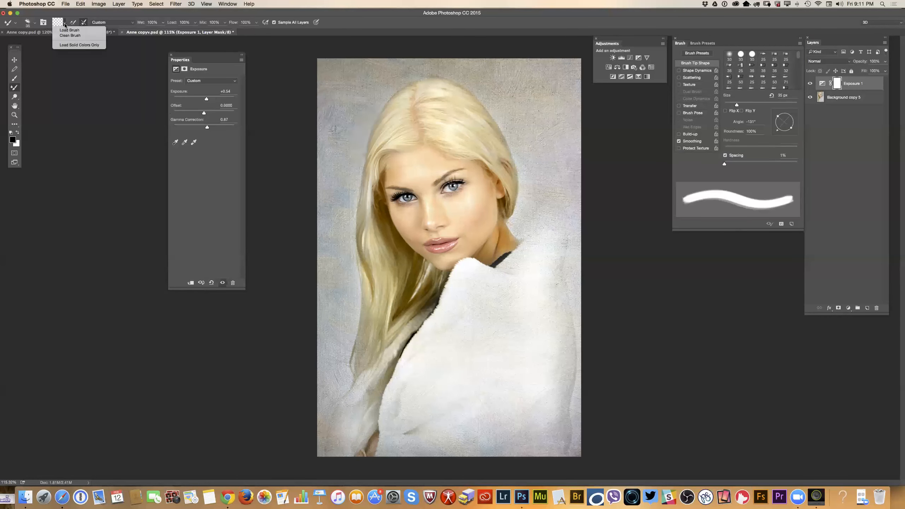
{"action": "left_click", "coordinate": [225, 22]}
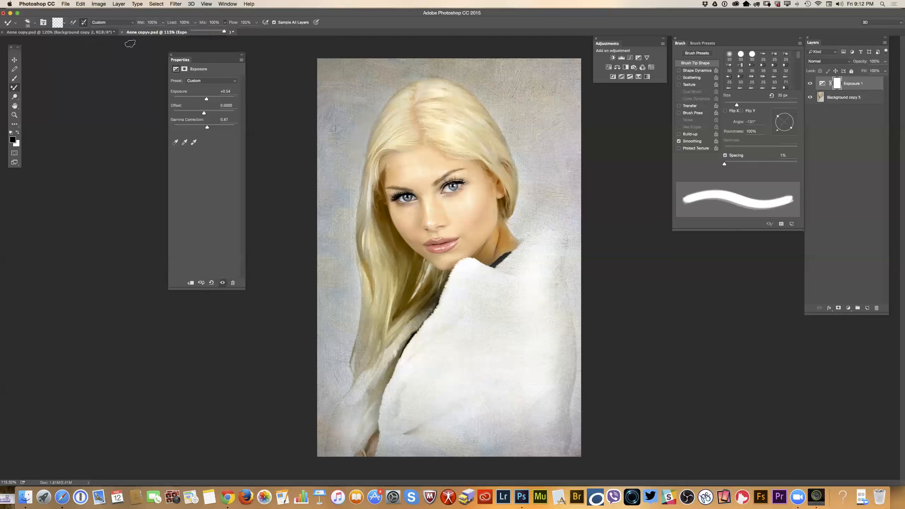
Enable airbrush-style build-up for the Mixer Brush with Flow at 100%.
{"action": "left_click", "coordinate": [262, 24]}
{"action": "left_click", "coordinate": [256, 23]}
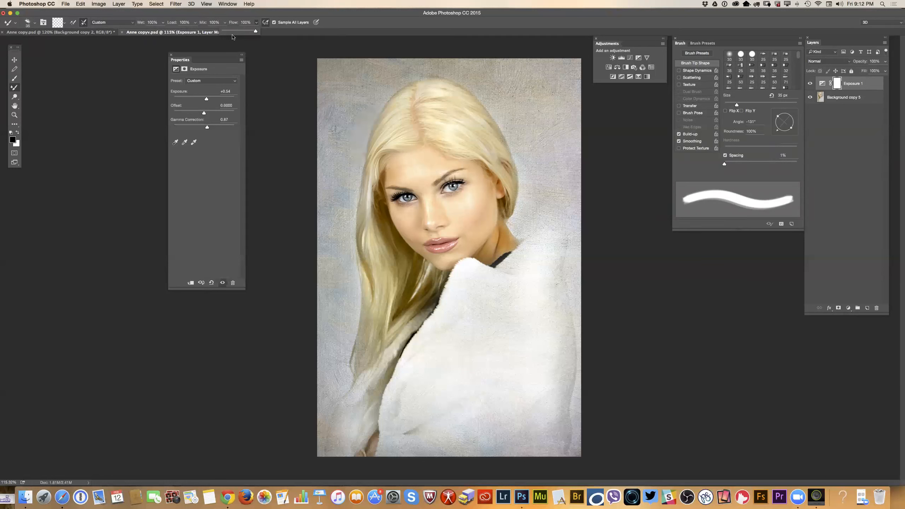
{"action": "mouse_move", "coordinate": [256, 34]}
{"action": "left_mouse_down"}
{"action": "mouse_move", "coordinate": [223, 33]}
{"action": "mouse_move", "coordinate": [260, 33]}
{"action": "left_mouse_up"}
Try the Mixer Brush at 21% Wet and 29% Load with 100% Flow, and return Wet and Load to 100%.
{"action": "left_click", "coordinate": [163, 23]}
{"action": "left_click_drag", "start_coordinate": [165, 31], "coordinate": [137, 32]}
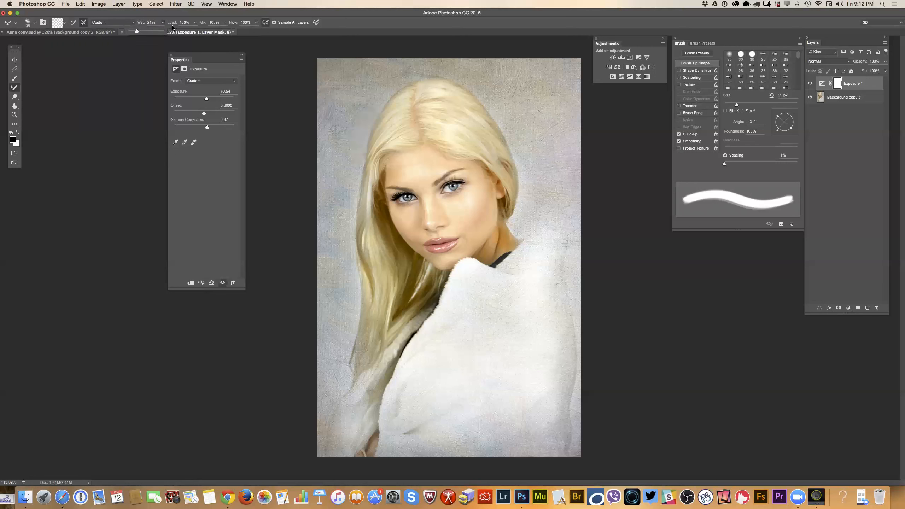
{"action": "left_click", "coordinate": [195, 24]}
{"action": "left_click", "coordinate": [196, 23]}
{"action": "left_click_drag", "start_coordinate": [196, 31], "coordinate": [170, 32]}
{"action": "left_click", "coordinate": [257, 26]}
{"action": "mouse_move", "coordinate": [257, 31]}
{"action": "left_mouse_down"}
{"action": "mouse_move", "coordinate": [238, 32]}
{"action": "mouse_move", "coordinate": [262, 31]}
{"action": "left_mouse_up"}
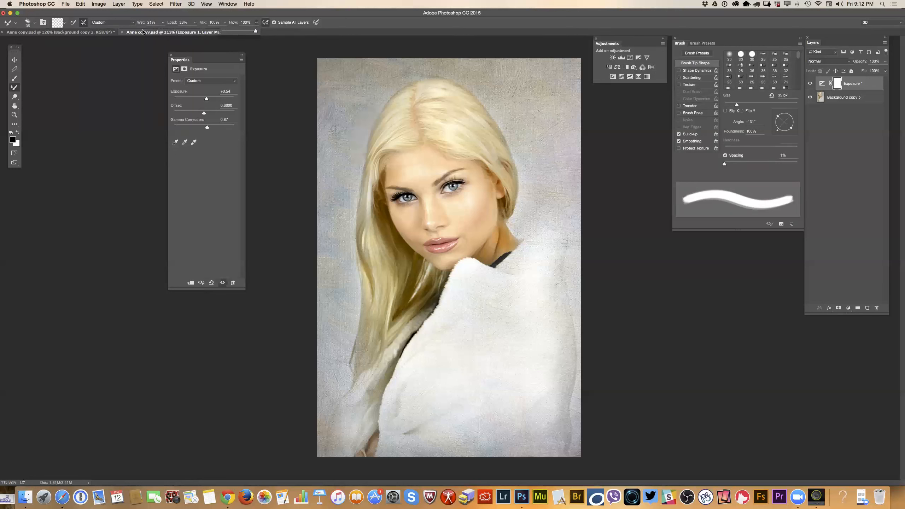
{"action": "left_click", "coordinate": [194, 22]}
{"action": "left_click_drag", "start_coordinate": [192, 32], "coordinate": [225, 32]}
{"action": "left_click", "coordinate": [163, 22]}
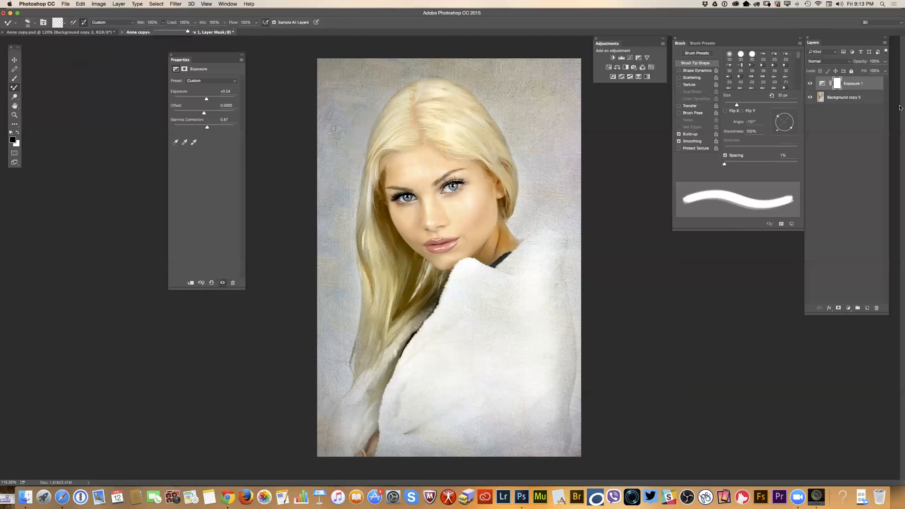
Replace the Exposure 1 adjustment layer with a duplicate of the background copy layer and a new blank layer on top.
{"action": "left_click", "coordinate": [823, 84]}
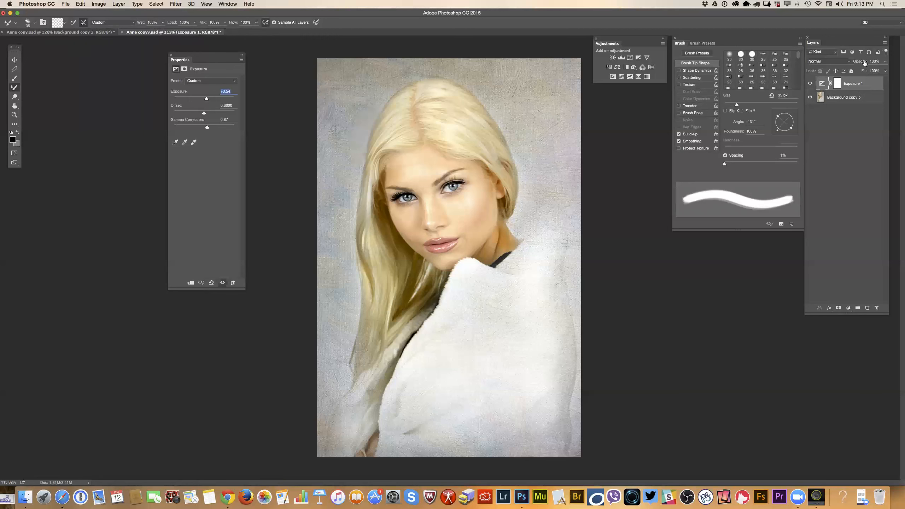
{"action": "left_click", "coordinate": [885, 43]}
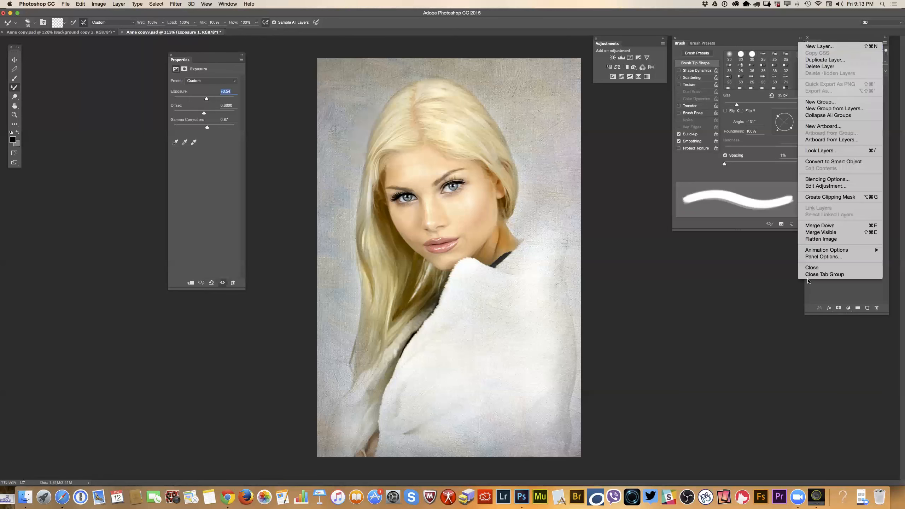
{"action": "left_click", "coordinate": [833, 95]}
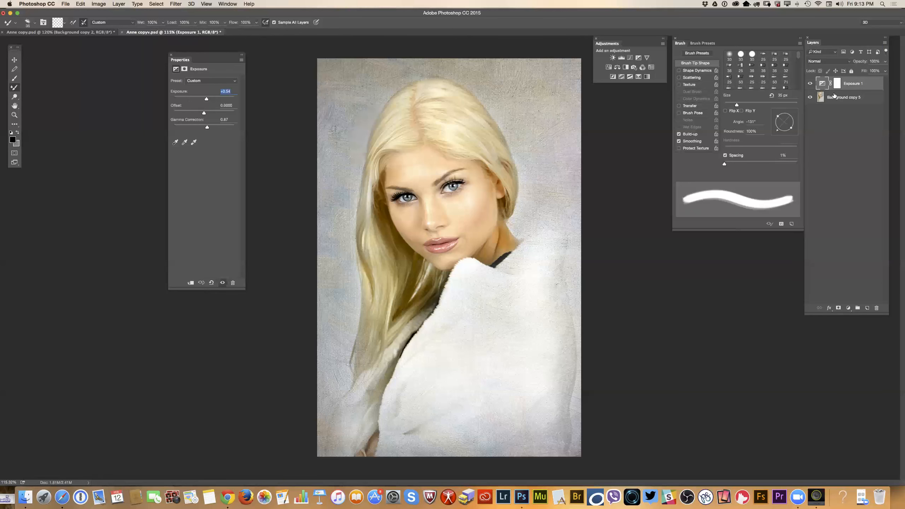
{"action": "left_click", "coordinate": [810, 84]}
{"action": "left_click_drag", "start_coordinate": [872, 86], "coordinate": [869, 308]}
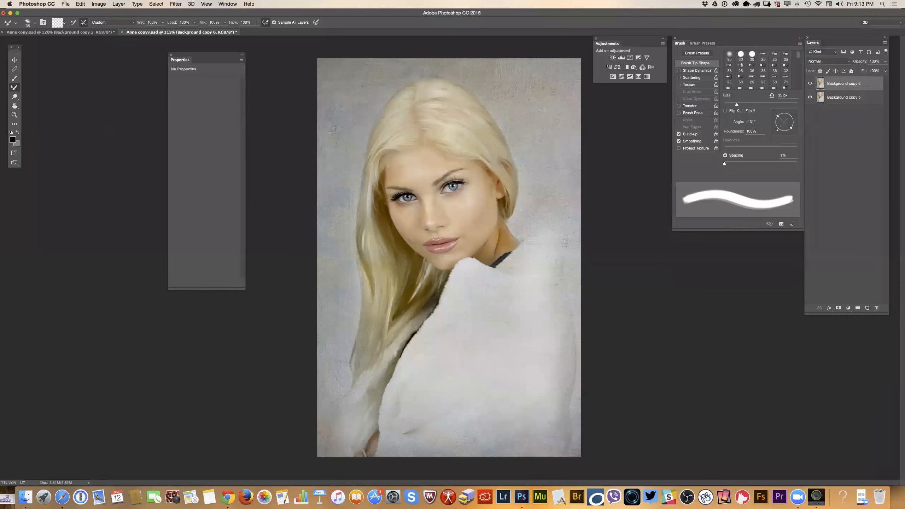
{"action": "left_click", "coordinate": [867, 308]}
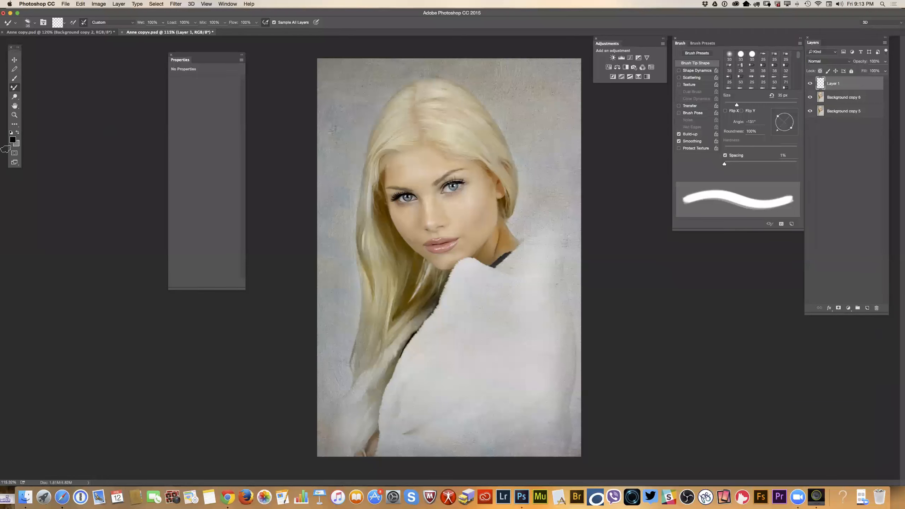
Reduce the Mixer Brush size to 19 px for close work on the forehead and hairline.
{"action": "left_click", "coordinate": [14, 115]}
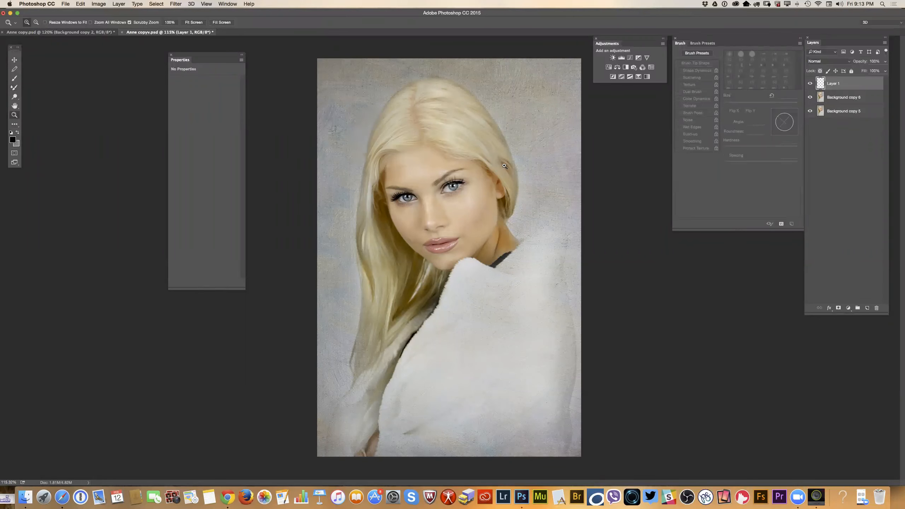
{"action": "left_click", "coordinate": [449, 180]}
{"action": "left_click_drag", "start_coordinate": [452, 199], "coordinate": [475, 183]}
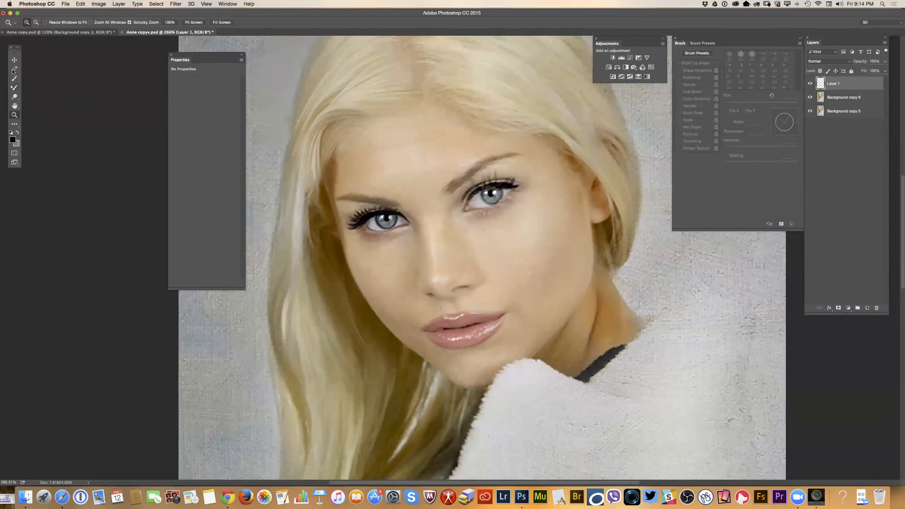
{"action": "left_click", "coordinate": [13, 88]}
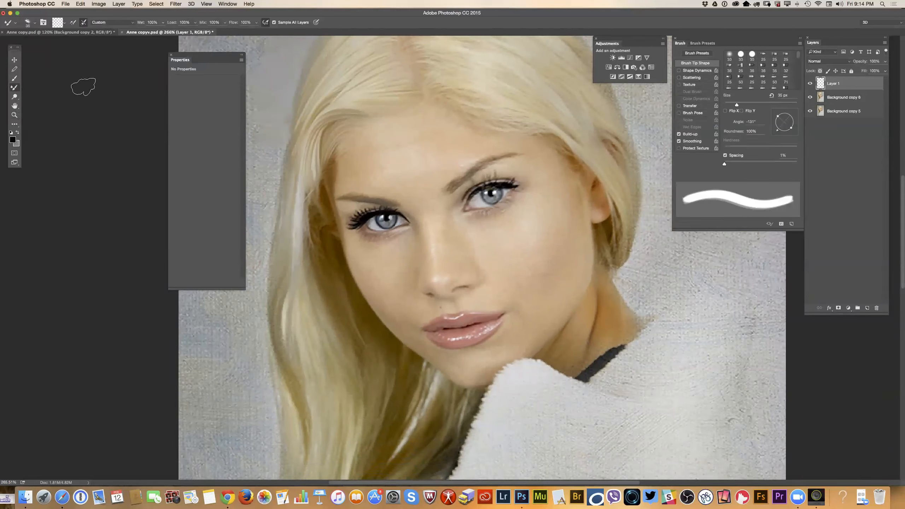
{"action": "left_click_drag", "start_coordinate": [737, 104], "coordinate": [728, 109]}
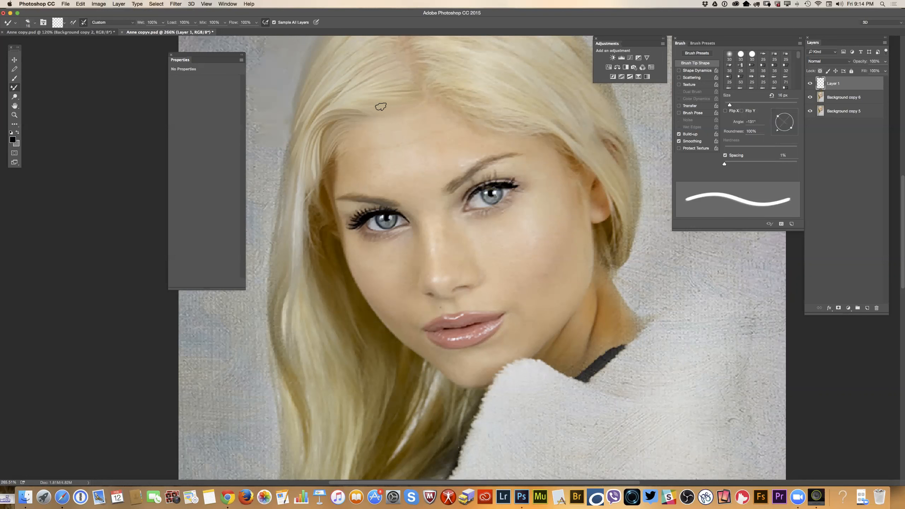
{"action": "right_click", "coordinate": [390, 103]}
{"action": "left_click_drag", "start_coordinate": [432, 120], "coordinate": [432, 120]}
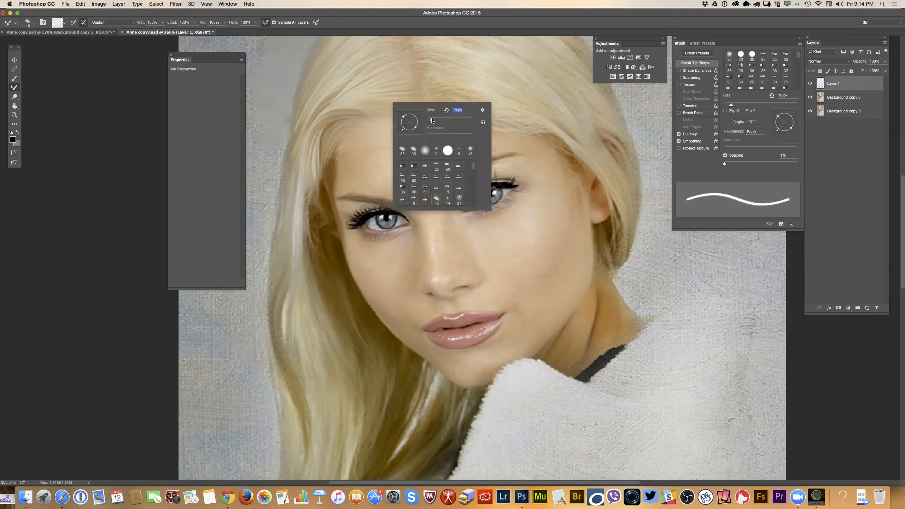
{"action": "left_click", "coordinate": [14, 115]}
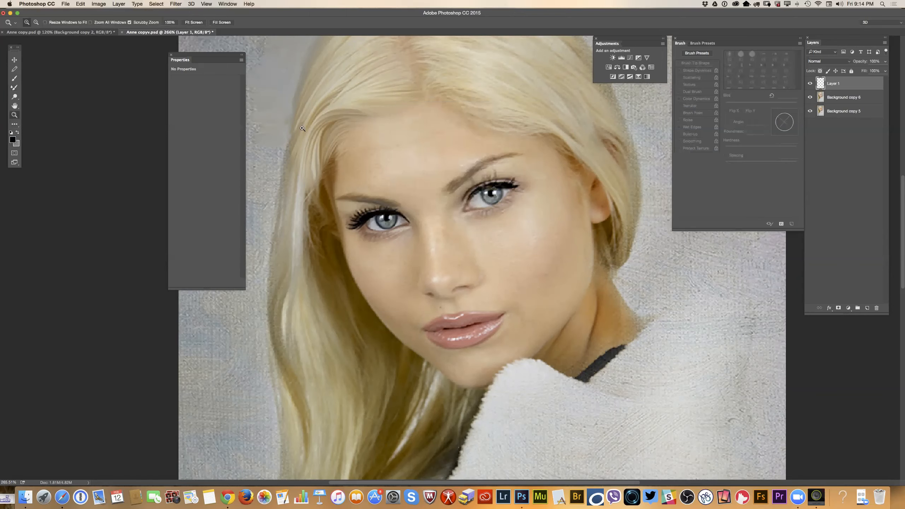
{"action": "left_click_drag", "start_coordinate": [349, 89], "coordinate": [3, 68]}
{"action": "left_click", "coordinate": [16, 87]}
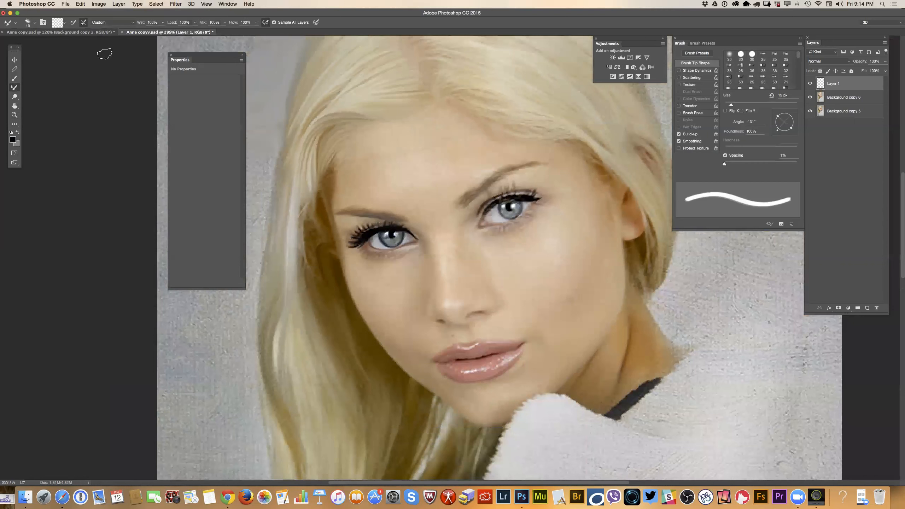
Try pressure-controlled brush size and switch it off again, and turn off airbrush-style build-up for the Mixer Brush.
{"action": "left_click", "coordinate": [129, 25]}
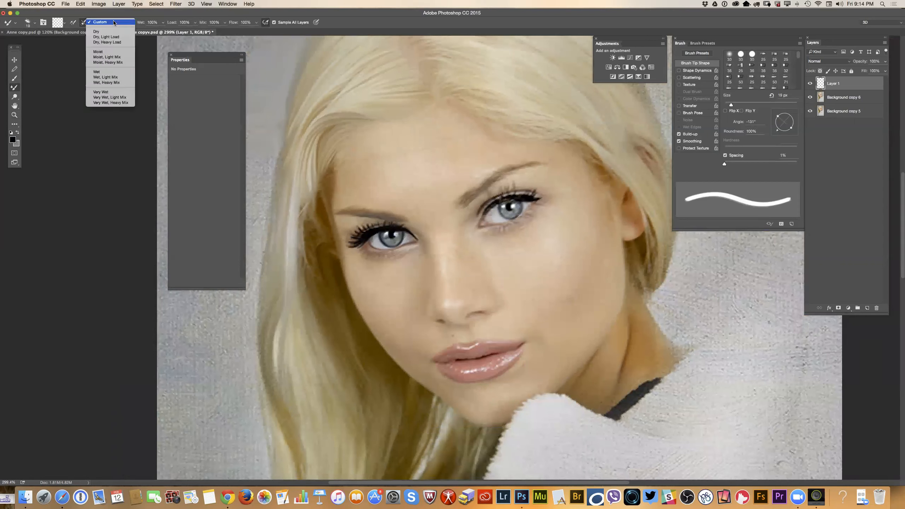
{"action": "left_click", "coordinate": [172, 33]}
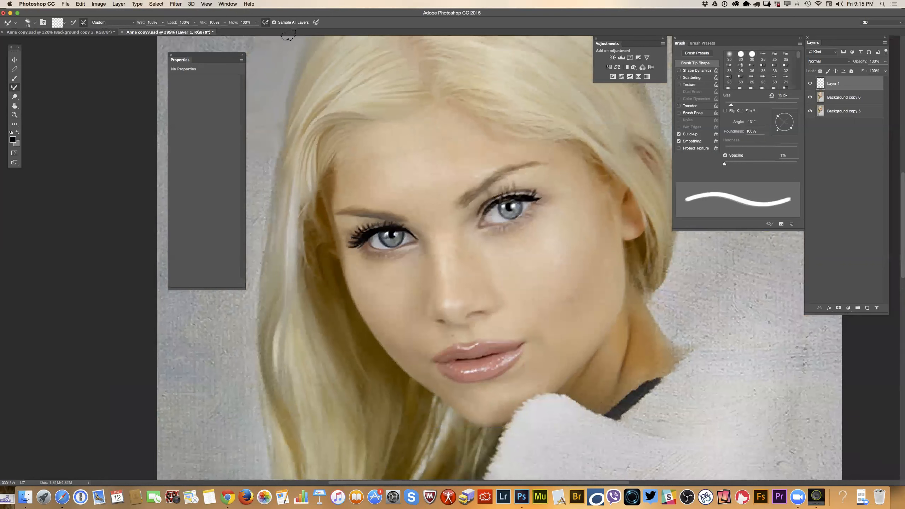
{"action": "left_click", "coordinate": [316, 24]}
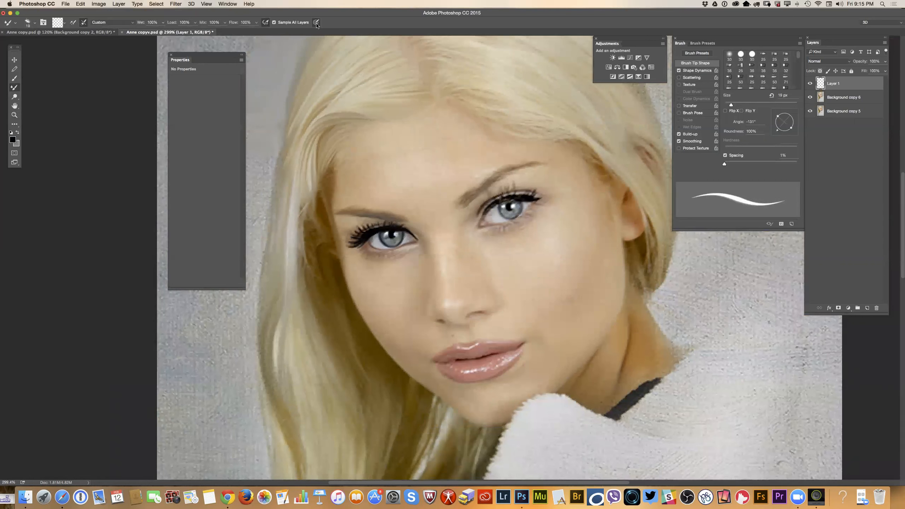
{"action": "left_click", "coordinate": [316, 23]}
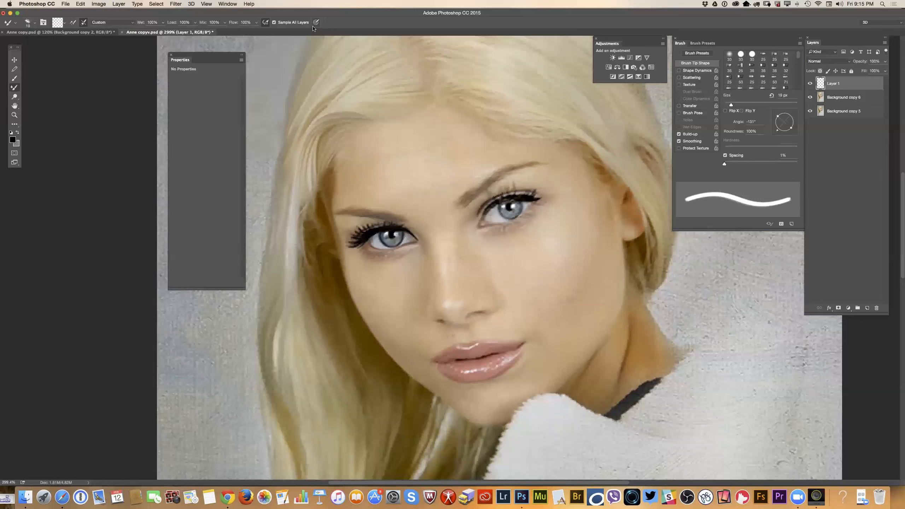
{"action": "left_click", "coordinate": [266, 23]}
Reduce the Mixer Brush size to 15 px and blend the upper forehead along the hairline.
{"action": "right_click", "coordinate": [394, 134]}
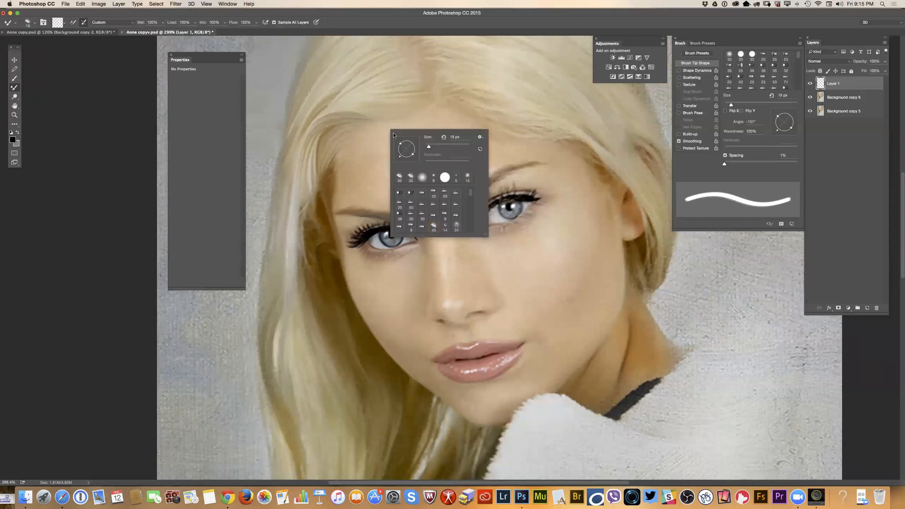
{"action": "mouse_move", "coordinate": [428, 147]}
{"action": "left_mouse_down"}
{"action": "mouse_move", "coordinate": [371, 149]}
{"action": "mouse_move", "coordinate": [415, 145]}
{"action": "left_mouse_up"}
{"action": "left_click", "coordinate": [364, 153]}
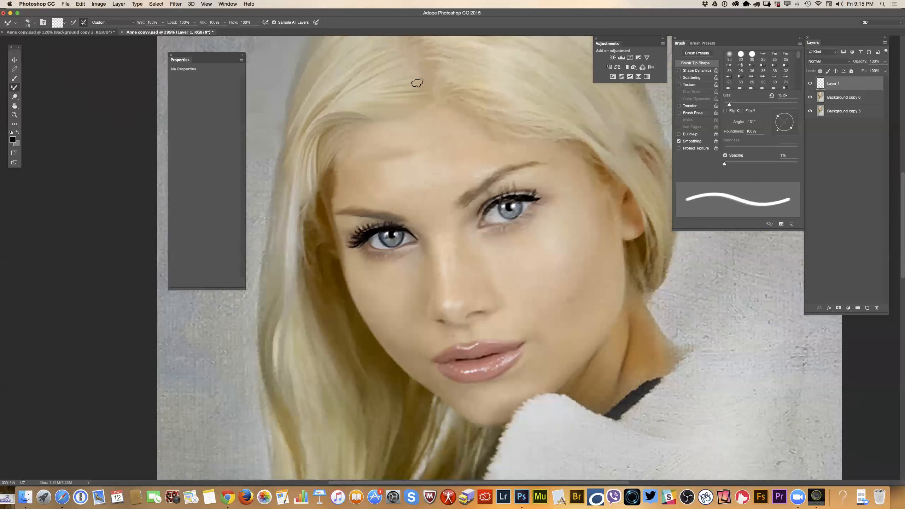
Reduce the Mixer Brush size to 12 px for finer hair strokes.
{"action": "right_click", "coordinate": [414, 92]}
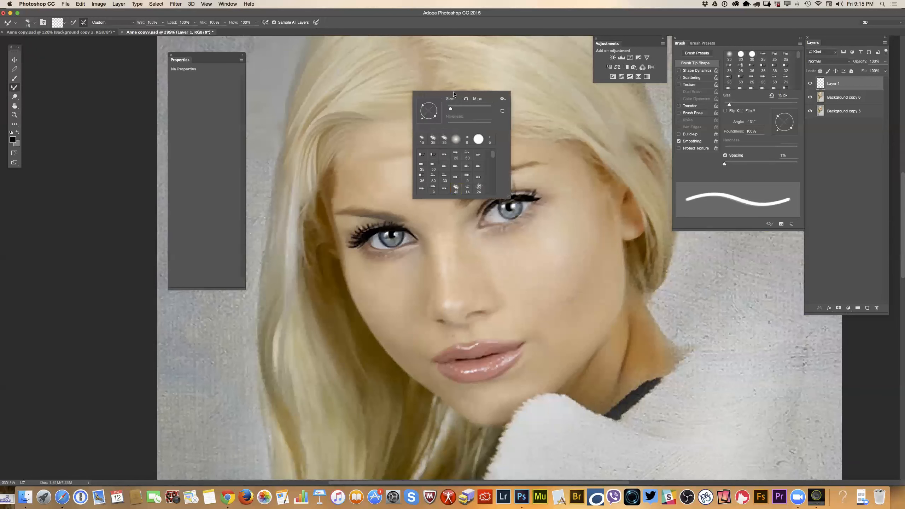
{"action": "left_click_drag", "start_coordinate": [448, 109], "coordinate": [450, 110]}
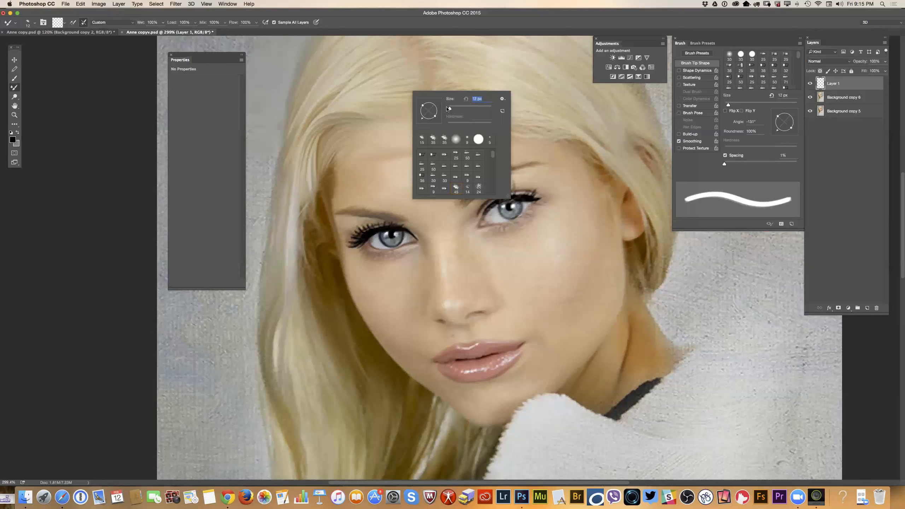
{"action": "left_click", "coordinate": [415, 80]}
Try a Mixer Brush stroke from the parting down across the hair, and step back twice in the history.
{"action": "left_click_drag", "start_coordinate": [418, 80], "coordinate": [338, 94]}
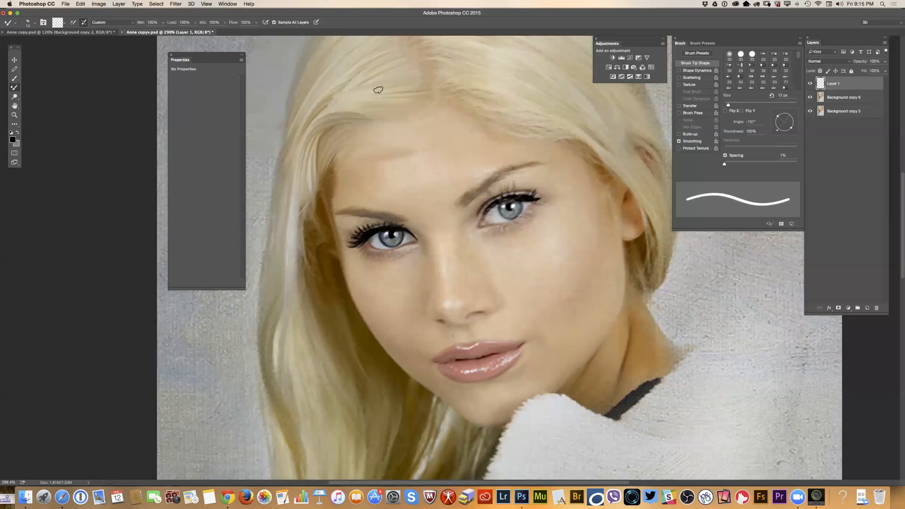
{"action": "left_click", "coordinate": [80, 5]}
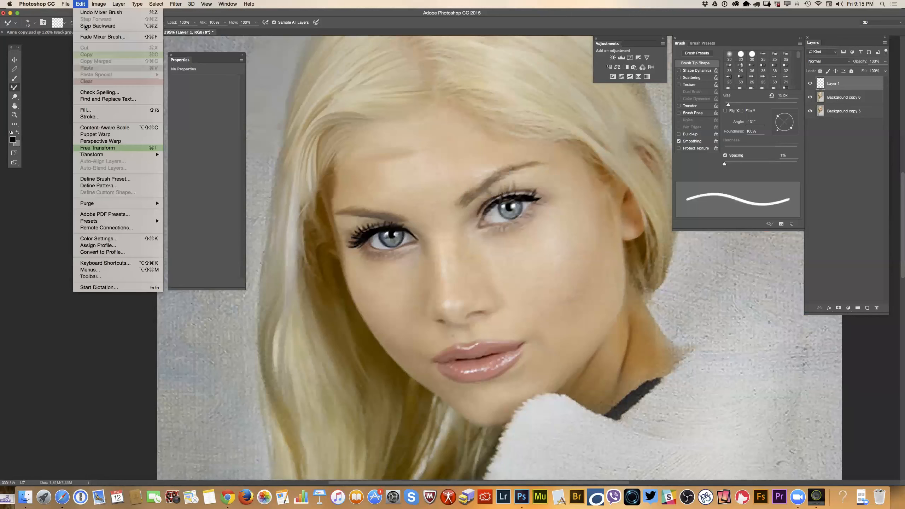
{"action": "left_click", "coordinate": [87, 28]}
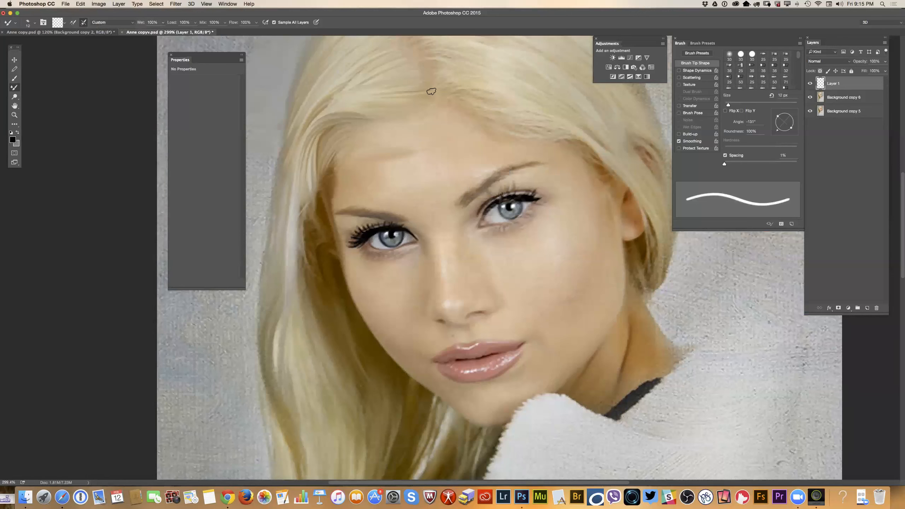
{"action": "left_click", "coordinate": [80, 4]}
{"action": "left_click", "coordinate": [90, 26]}
Blend the hair beside the parting with Mixer Brush strokes that follow the strands down toward the side of the head.
{"action": "left_click_drag", "start_coordinate": [397, 68], "coordinate": [327, 101]}
{"action": "left_click_drag", "start_coordinate": [412, 76], "coordinate": [345, 99]}
{"action": "left_click_drag", "start_coordinate": [414, 84], "coordinate": [353, 96]}
{"action": "right_click", "coordinate": [352, 129]}
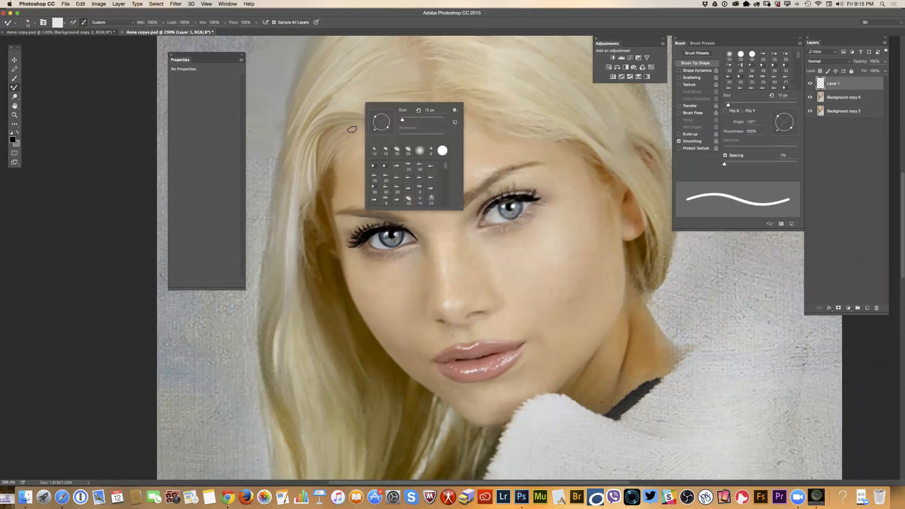
{"action": "left_click", "coordinate": [386, 61]}
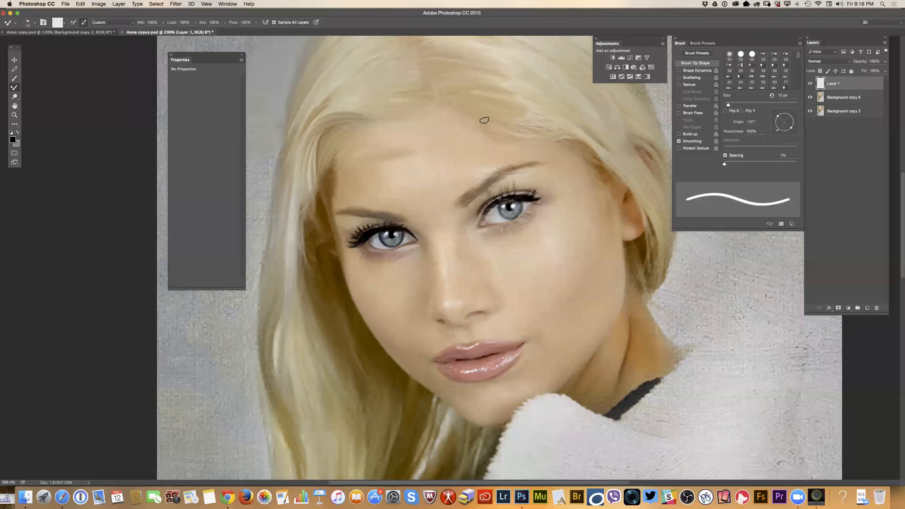
Set the Mixer Brush to 7 px with a tip angle of -147°.
{"action": "right_click", "coordinate": [573, 115]}
{"action": "left_click_drag", "start_coordinate": [614, 134], "coordinate": [612, 135]}
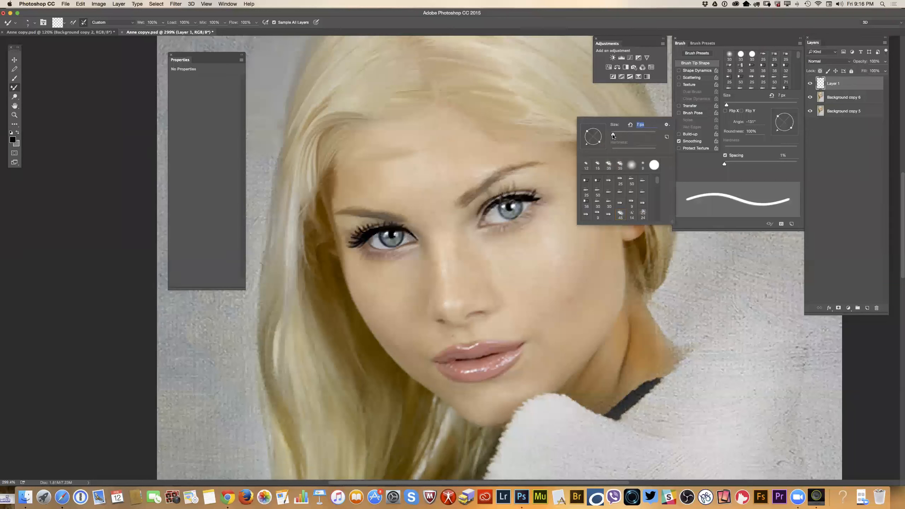
{"action": "left_click_drag", "start_coordinate": [779, 132], "coordinate": [774, 130]}
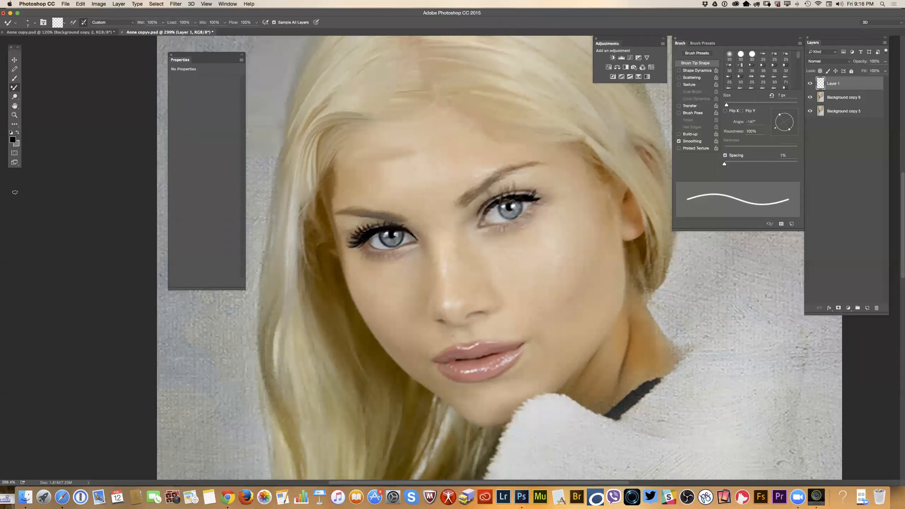
Set the Mixer Brush to 3 px with a tip angle of -165° for detail work around the eye.
{"action": "left_click", "coordinate": [14, 115]}
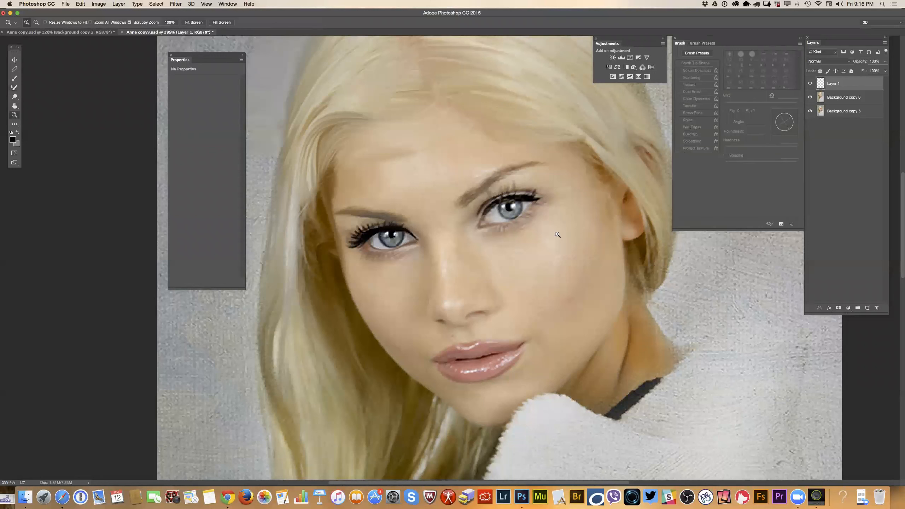
{"action": "left_click_drag", "start_coordinate": [519, 210], "coordinate": [551, 211]}
{"action": "left_click", "coordinate": [15, 86]}
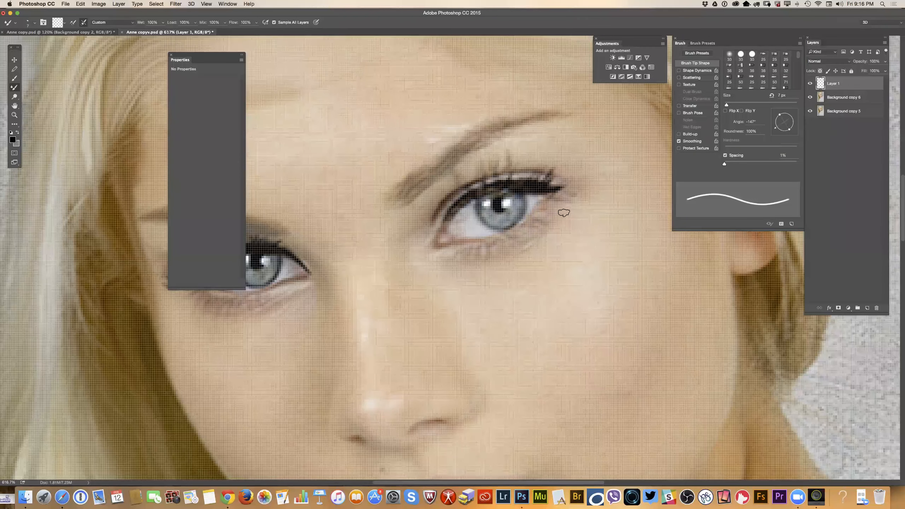
{"action": "right_click", "coordinate": [547, 224]}
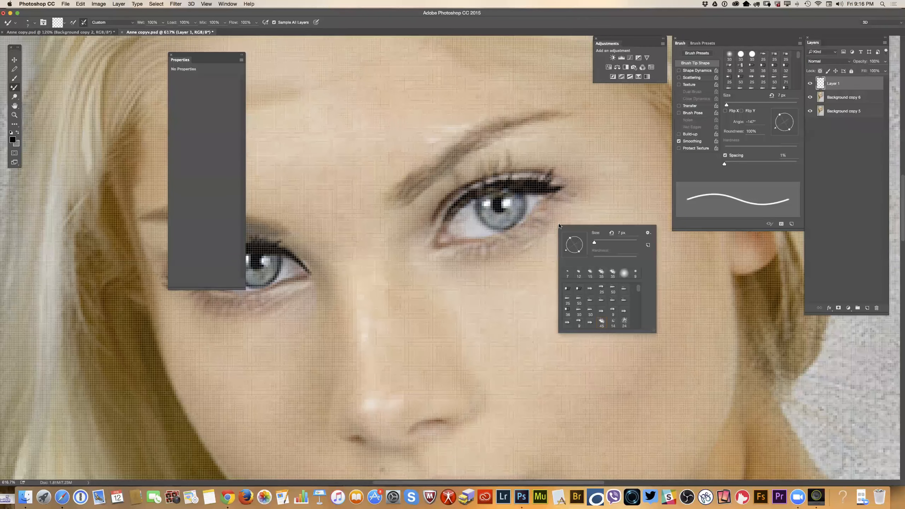
{"action": "left_click", "coordinate": [593, 244]}
{"action": "left_click_drag", "start_coordinate": [594, 242], "coordinate": [593, 243]}
{"action": "left_click_drag", "start_coordinate": [776, 131], "coordinate": [783, 134]}
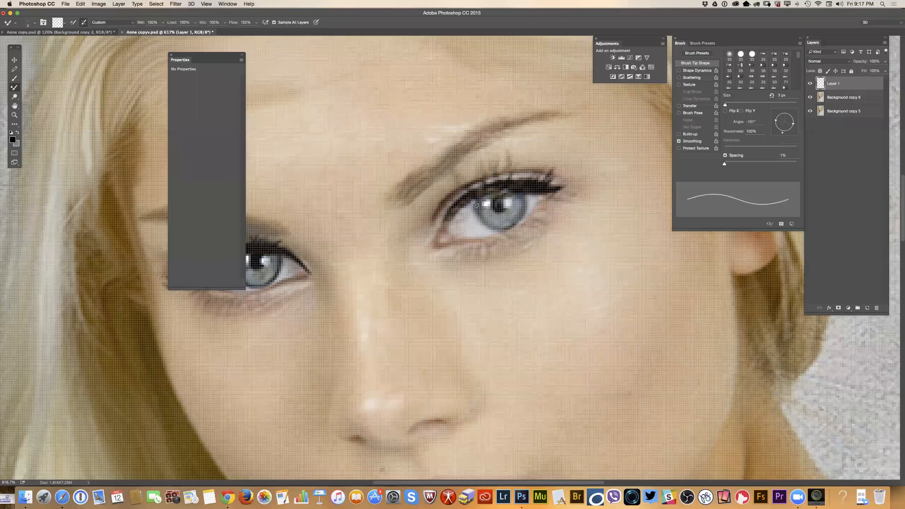
Paint along the upper lash line and pull out individual eyelashes on the portrait's right-hand eye with the Mixer Brush.
{"action": "left_click_drag", "start_coordinate": [452, 203], "coordinate": [482, 190]}
{"action": "mouse_move", "coordinate": [536, 186]}
{"action": "left_mouse_down"}
{"action": "mouse_move", "coordinate": [570, 184]}
{"action": "mouse_move", "coordinate": [554, 172]}
{"action": "left_mouse_up"}
{"action": "left_click_drag", "start_coordinate": [501, 183], "coordinate": [506, 172]}
{"action": "left_click_drag", "start_coordinate": [485, 188], "coordinate": [484, 170]}
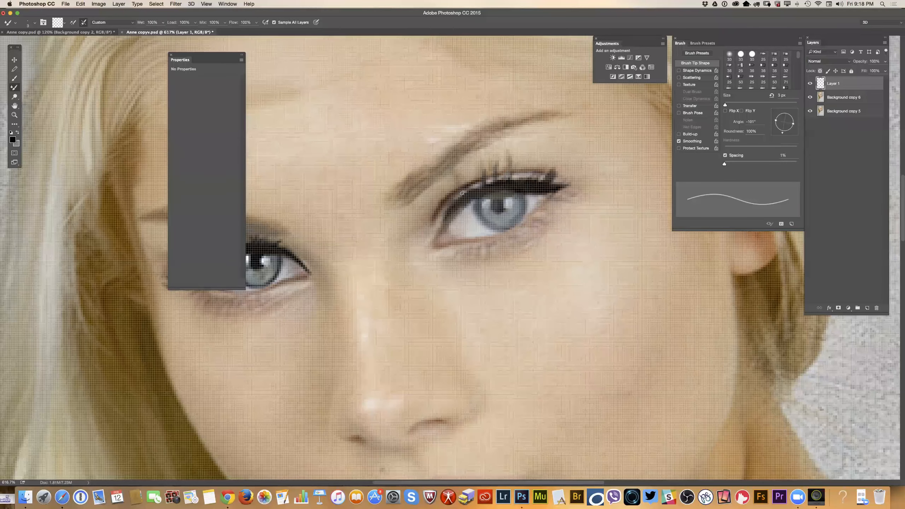
{"action": "left_click_drag", "start_coordinate": [441, 209], "coordinate": [455, 197]}
Take up the Mixer Brush again for close work on the hairline above the painted eye.
{"action": "left_click", "coordinate": [15, 115]}
{"action": "left_click_drag", "start_coordinate": [478, 263], "coordinate": [435, 285]}
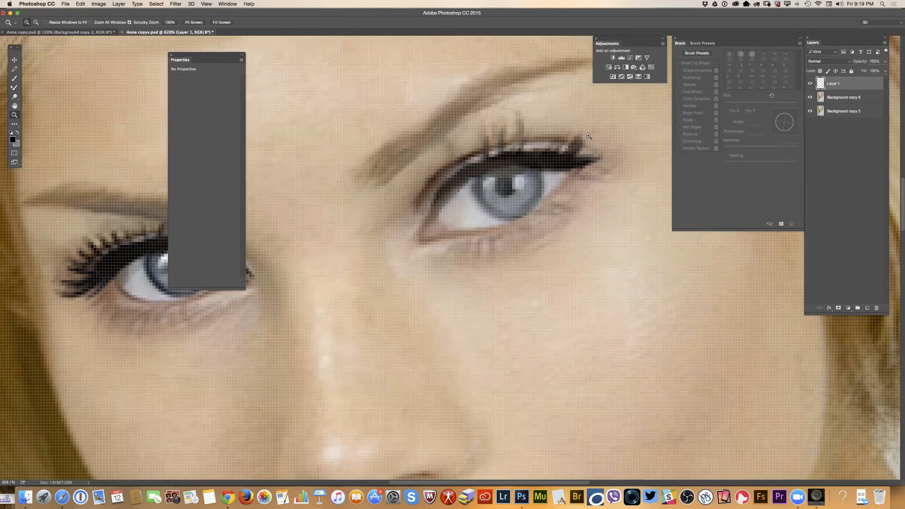
{"action": "double_click", "coordinate": [14, 115]}
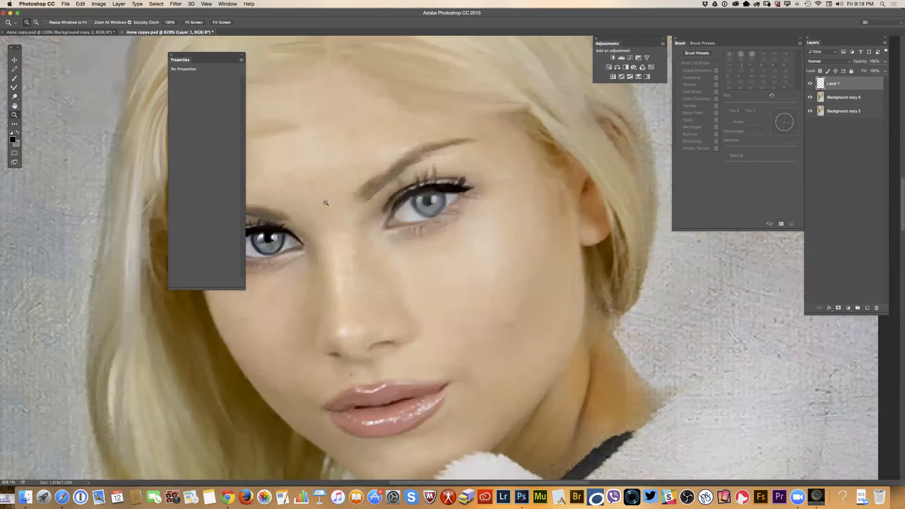
{"action": "left_click_drag", "start_coordinate": [326, 203], "coordinate": [324, 202]}
{"action": "left_click_drag", "start_coordinate": [359, 230], "coordinate": [343, 227]}
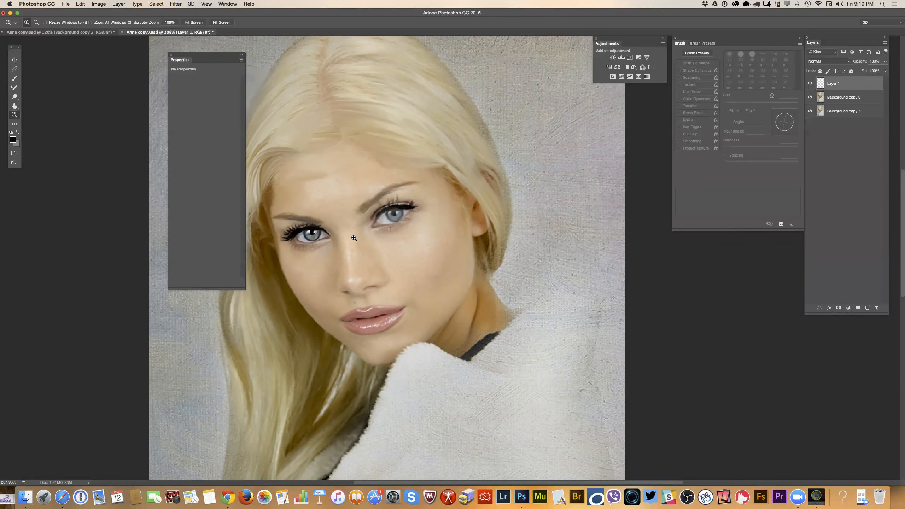
{"action": "left_click_drag", "start_coordinate": [388, 108], "coordinate": [421, 146]}
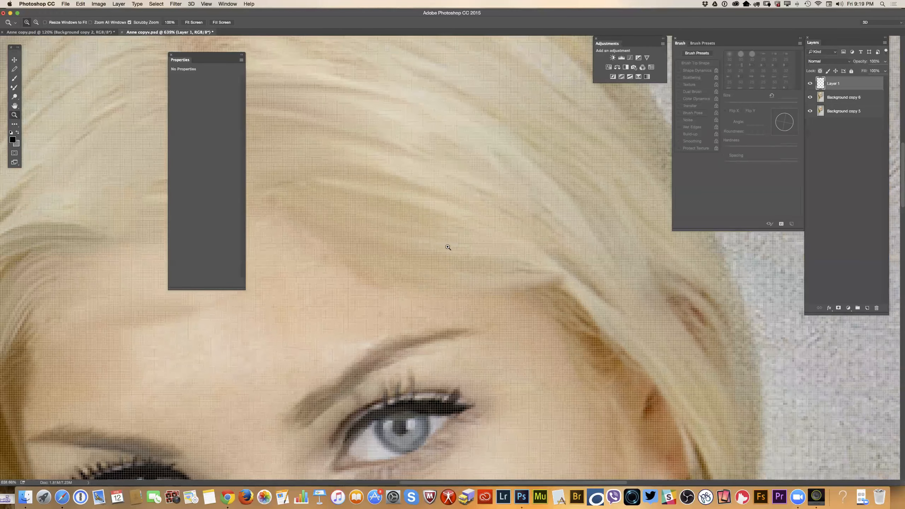
{"action": "left_click", "coordinate": [15, 87]}
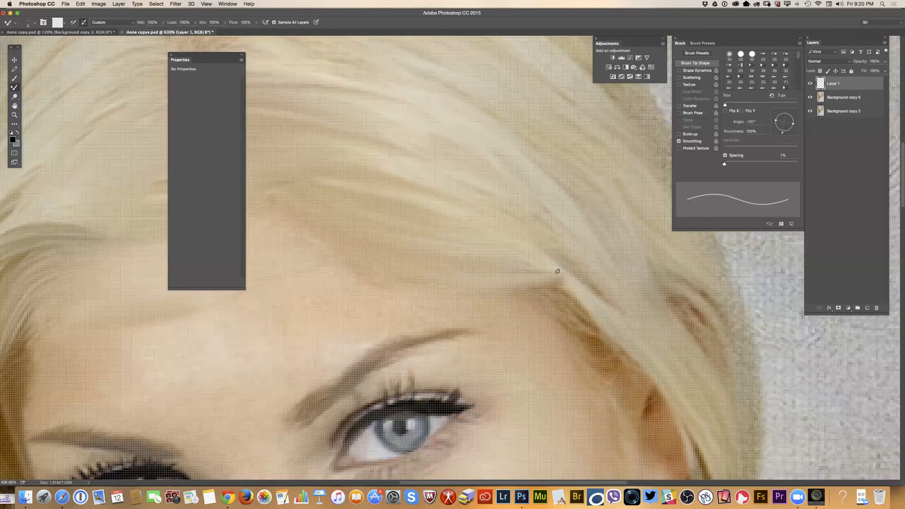
Examine the blended hair, parting and face both in the whole portrait and in close-up.
{"action": "left_click", "coordinate": [16, 116]}
{"action": "left_click_drag", "start_coordinate": [377, 278], "coordinate": [362, 276]}
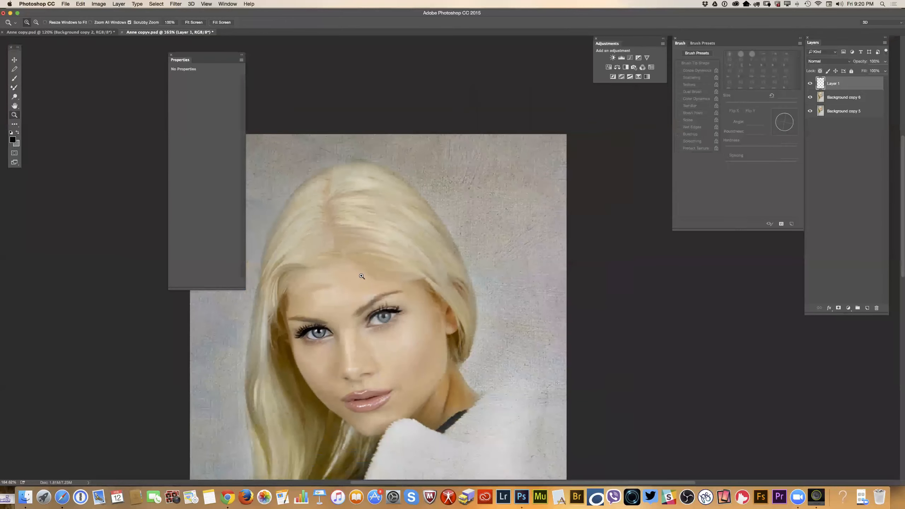
{"action": "left_click", "coordinate": [513, 223], "text": "alt"}
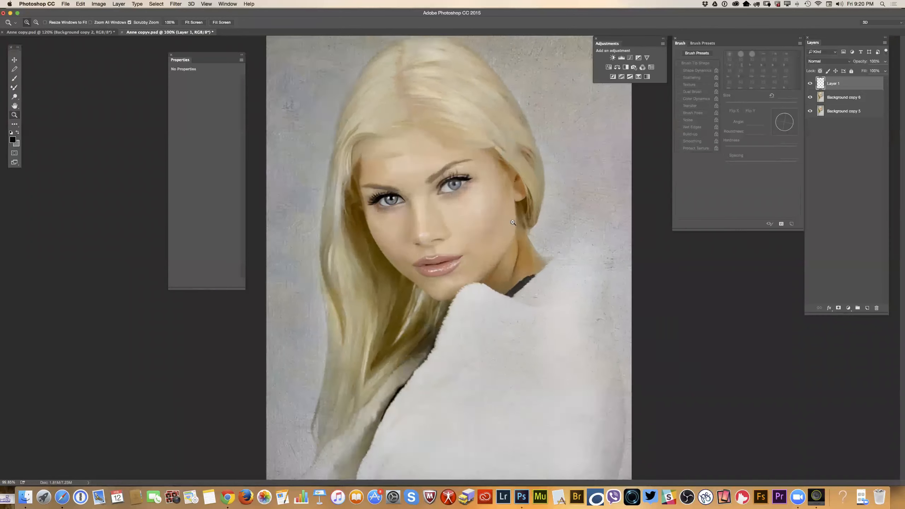
{"action": "left_click_drag", "start_coordinate": [510, 247], "coordinate": [481, 251]}
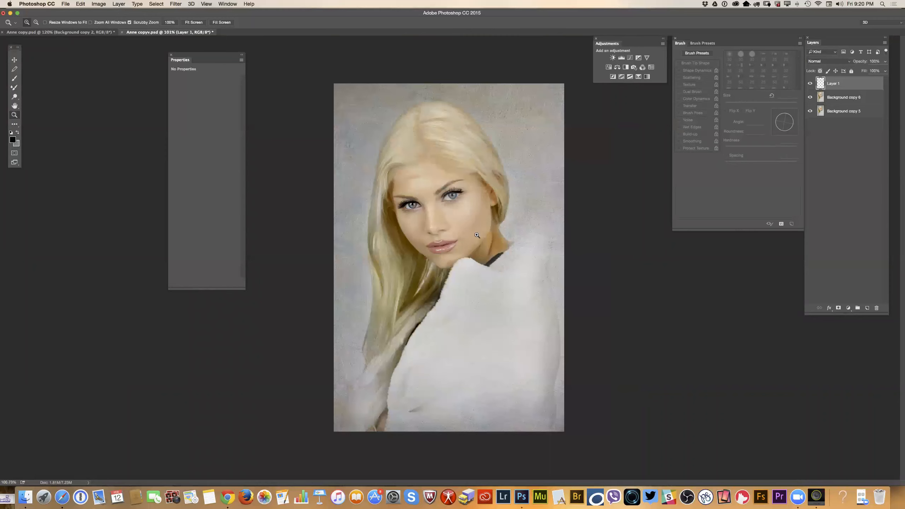
{"action": "left_click_drag", "start_coordinate": [448, 131], "coordinate": [433, 170]}
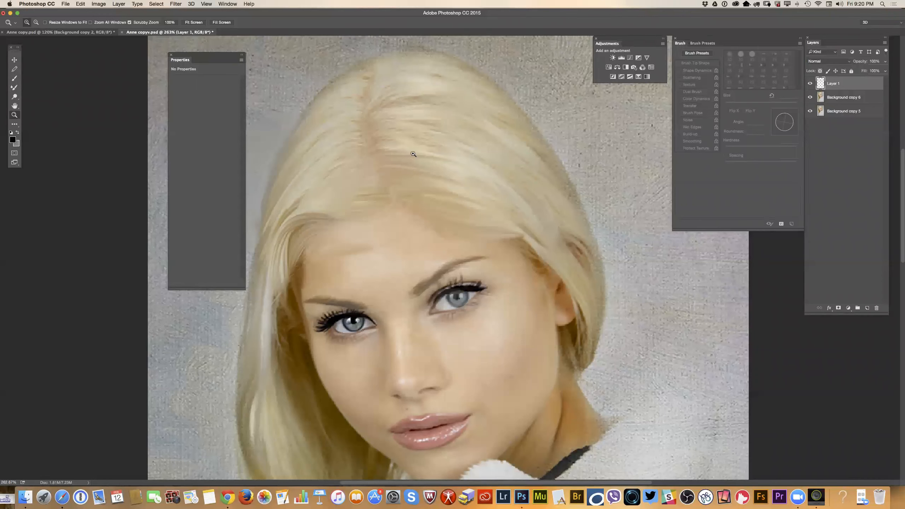
{"action": "mouse_move", "coordinate": [379, 139]}
{"action": "left_mouse_down"}
{"action": "mouse_move", "coordinate": [398, 145]}
{"action": "mouse_move", "coordinate": [373, 138]}
{"action": "left_mouse_up"}
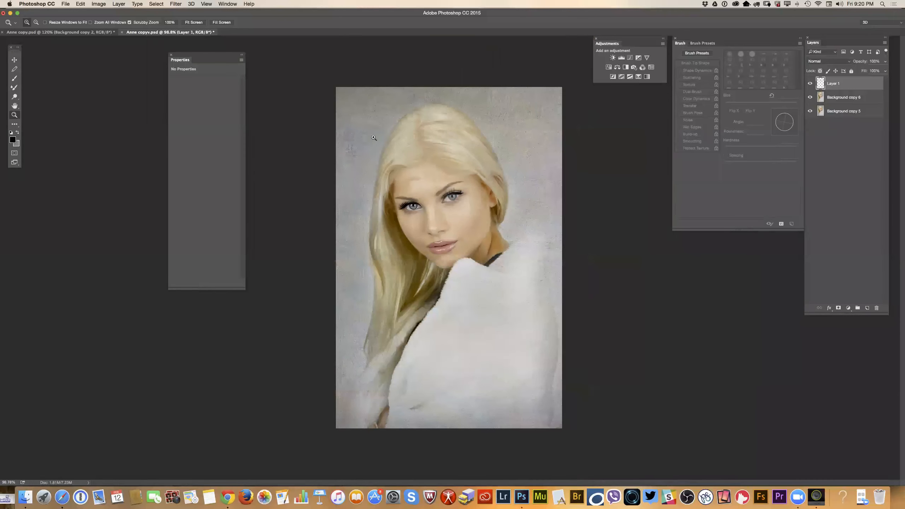
{"action": "left_click_drag", "start_coordinate": [444, 140], "coordinate": [451, 143]}
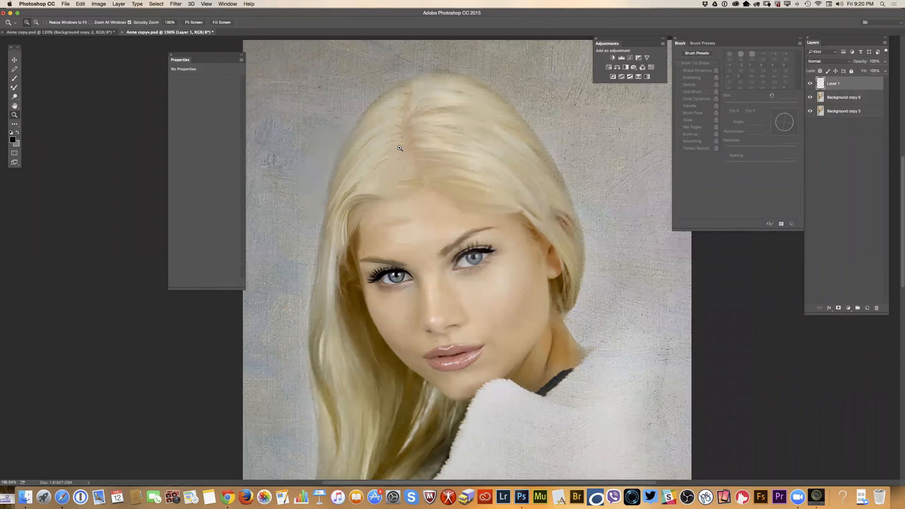
{"action": "left_click", "coordinate": [414, 149]}
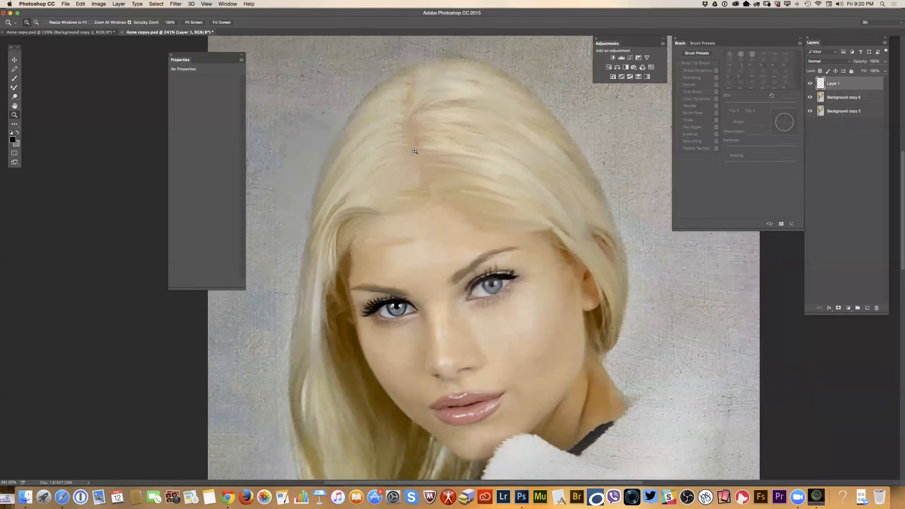
{"action": "left_click_drag", "start_coordinate": [397, 136], "coordinate": [407, 146]}
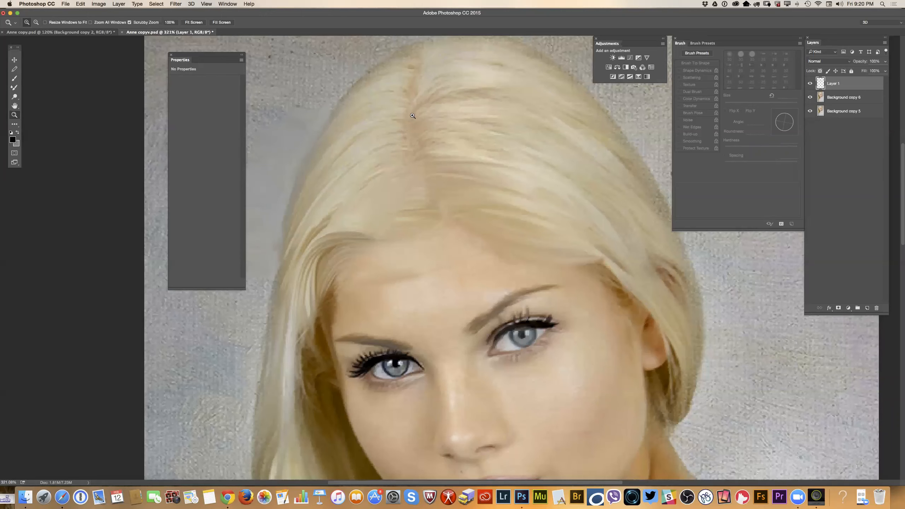
{"action": "scroll", "coordinate": [223, 332], "scroll_direction": "down", "scroll_amount": 5}
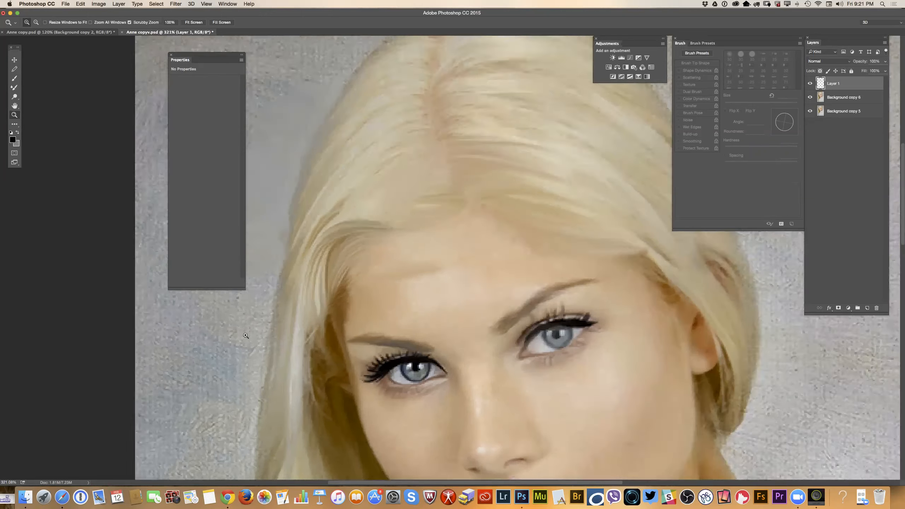
{"action": "scroll", "coordinate": [374, 240], "scroll_direction": "down", "scroll_amount": 2}
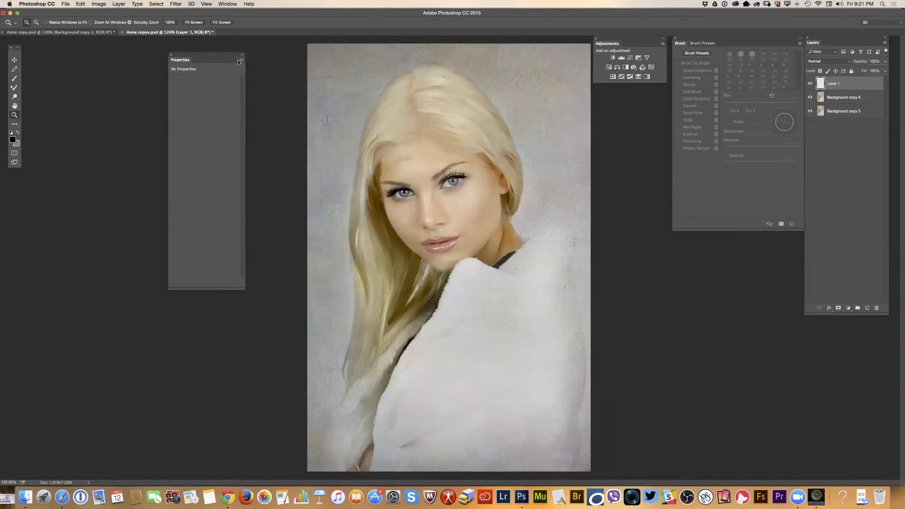
Move the Properties panel away from the portrait and compare the painting with the original photo in Anne copy.psd.
{"action": "left_click_drag", "start_coordinate": [220, 54], "coordinate": [111, 54]}
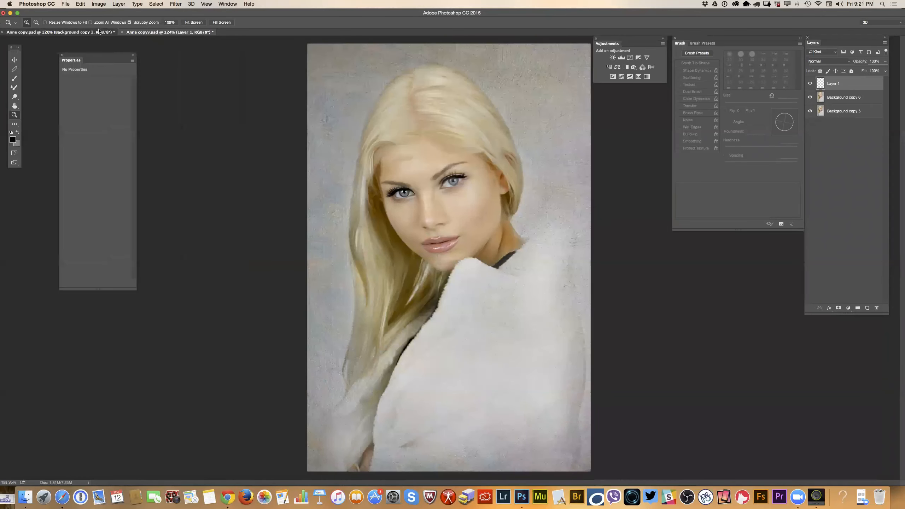
{"action": "left_click", "coordinate": [99, 32]}
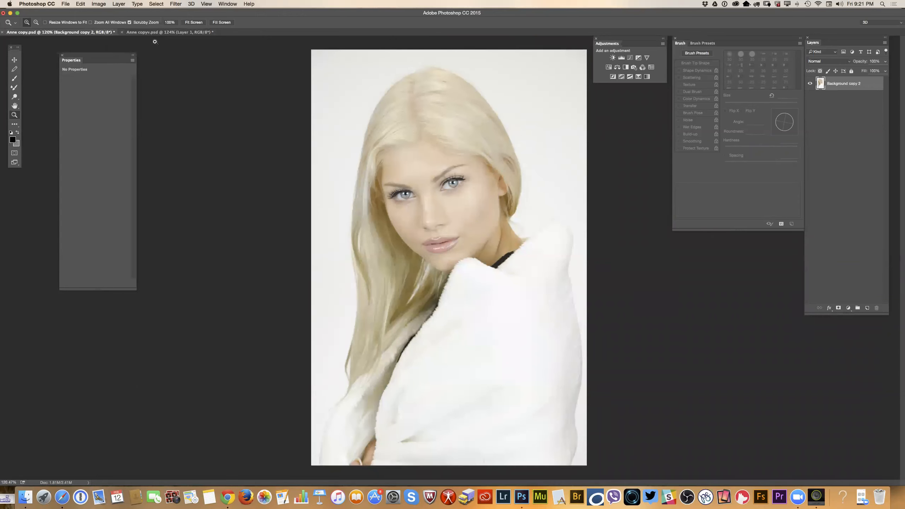
{"action": "left_click", "coordinate": [169, 32]}
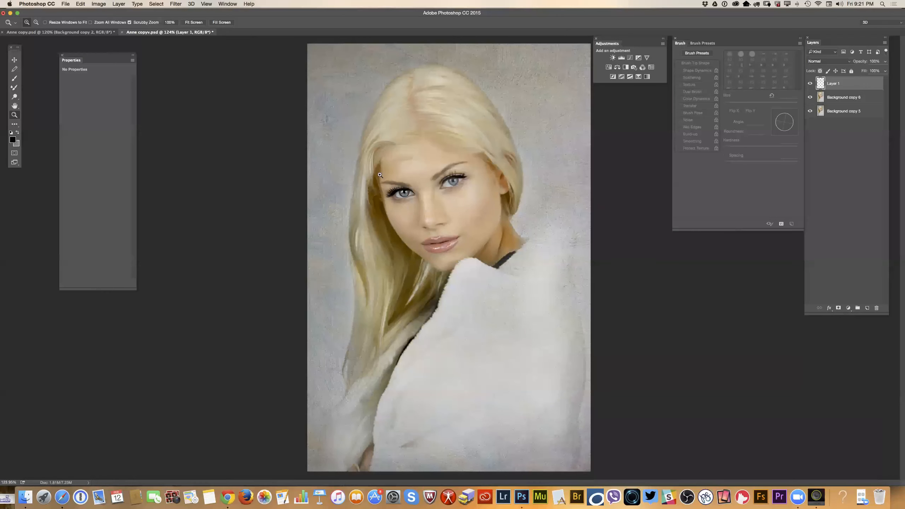
Set the Mixer Brush to 22 px and blend the crown hair with strokes running from the parting towards the portrait's right-hand side.
{"action": "mouse_move", "coordinate": [406, 88]}
{"action": "left_mouse_down"}
{"action": "mouse_move", "coordinate": [427, 105]}
{"action": "mouse_move", "coordinate": [410, 103]}
{"action": "left_mouse_up"}
{"action": "left_click", "coordinate": [14, 88]}
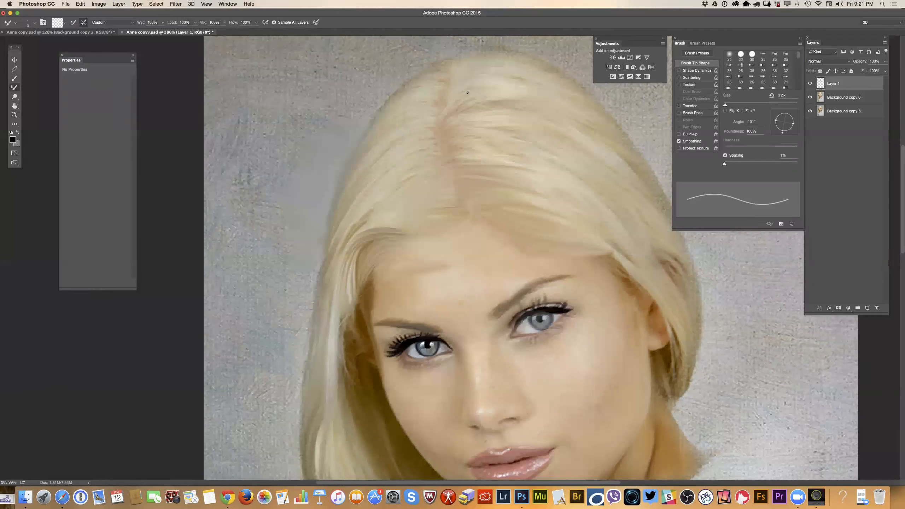
{"action": "right_click", "coordinate": [441, 70]}
{"action": "left_click_drag", "start_coordinate": [493, 93], "coordinate": [494, 93]}
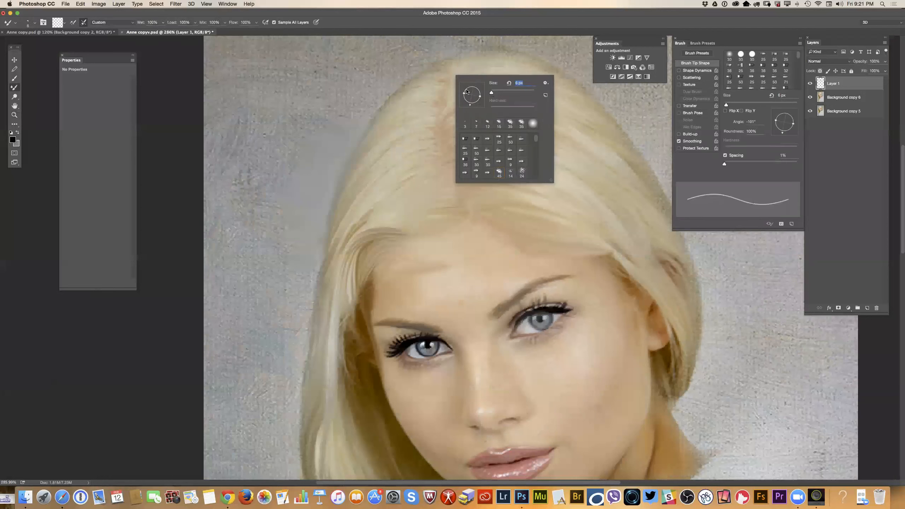
{"action": "left_click", "coordinate": [496, 93]}
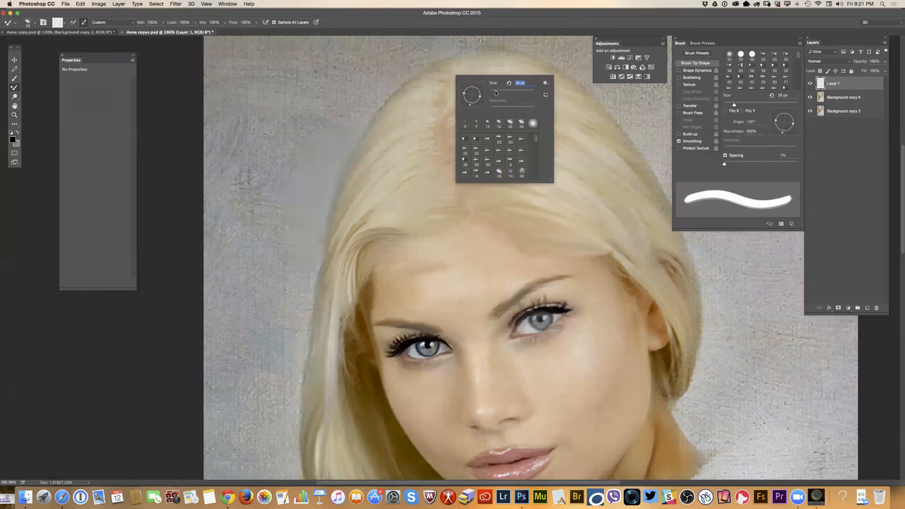
{"action": "left_click_drag", "start_coordinate": [496, 92], "coordinate": [495, 92]}
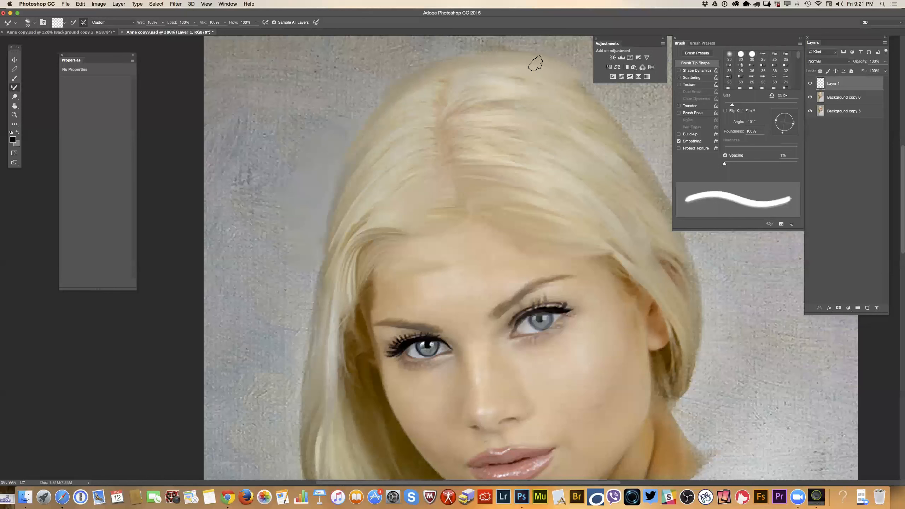
{"action": "left_click_drag", "start_coordinate": [474, 84], "coordinate": [544, 88]}
{"action": "left_click_drag", "start_coordinate": [452, 105], "coordinate": [576, 118]}
{"action": "mouse_move", "coordinate": [444, 123]}
{"action": "left_mouse_down"}
{"action": "mouse_move", "coordinate": [493, 140]}
{"action": "mouse_move", "coordinate": [443, 137]}
{"action": "mouse_move", "coordinate": [503, 151]}
{"action": "mouse_move", "coordinate": [458, 147]}
{"action": "mouse_move", "coordinate": [536, 158]}
{"action": "mouse_move", "coordinate": [454, 156]}
{"action": "mouse_move", "coordinate": [519, 155]}
{"action": "left_mouse_up"}
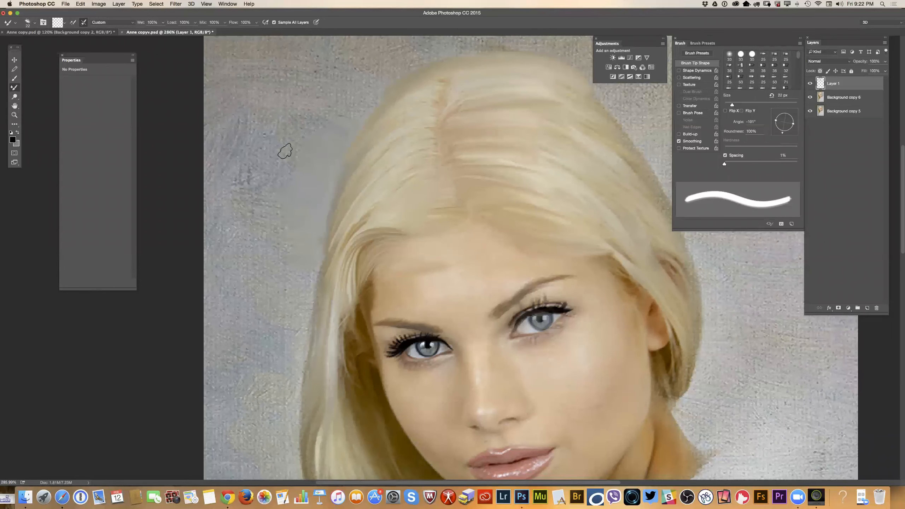
Check the blended crown in a wider view and rotate the Mixer Brush tip to an angle of -80°.
{"action": "left_click", "coordinate": [14, 116]}
{"action": "left_click_drag", "start_coordinate": [462, 207], "coordinate": [479, 186]}
{"action": "left_click_drag", "start_coordinate": [460, 127], "coordinate": [427, 143]}
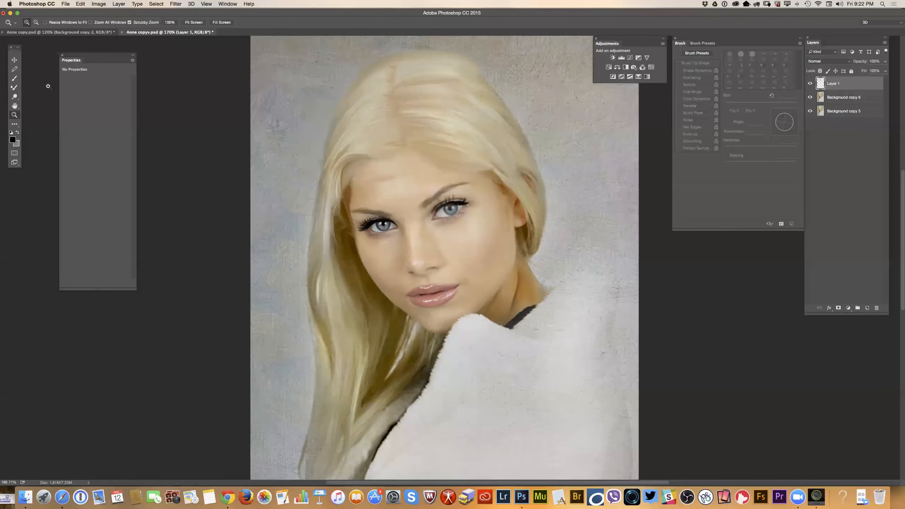
{"action": "left_click", "coordinate": [14, 87]}
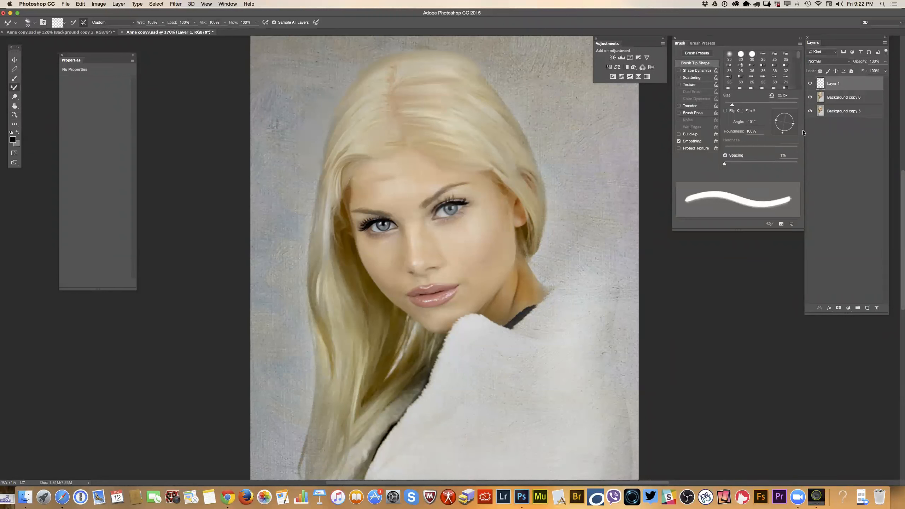
{"action": "left_click_drag", "start_coordinate": [779, 134], "coordinate": [784, 132]}
Reduce the Mixer Brush size to 7 px for close work on the hairline at the forehead.
{"action": "left_click", "coordinate": [14, 116]}
{"action": "left_click_drag", "start_coordinate": [419, 166], "coordinate": [460, 173]}
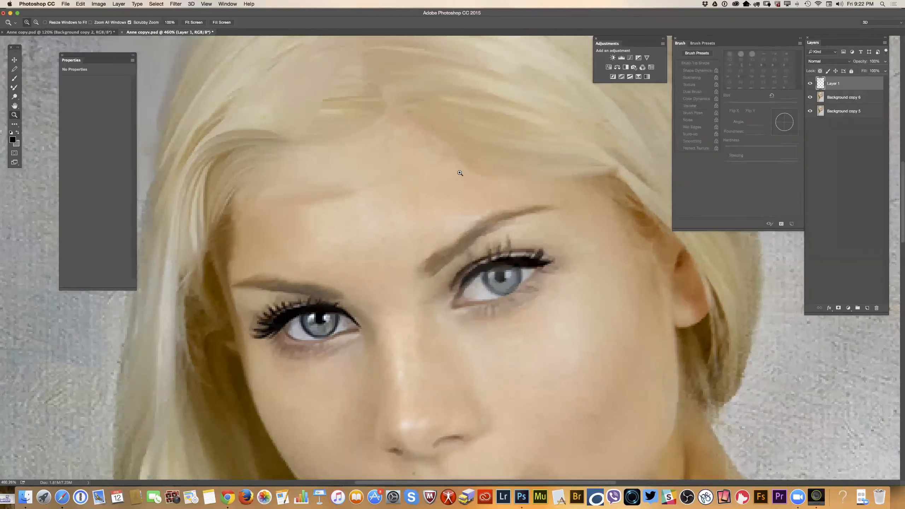
{"action": "left_click", "coordinate": [14, 87]}
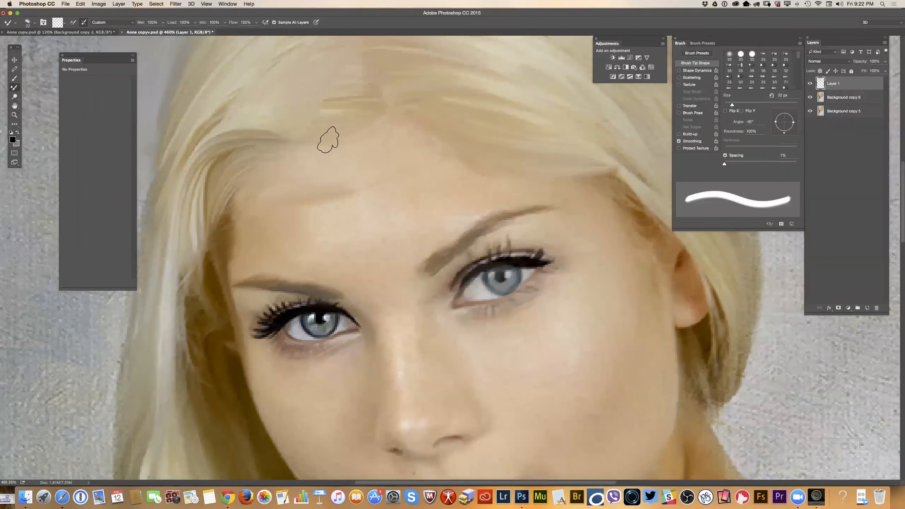
{"action": "right_click", "coordinate": [450, 148]}
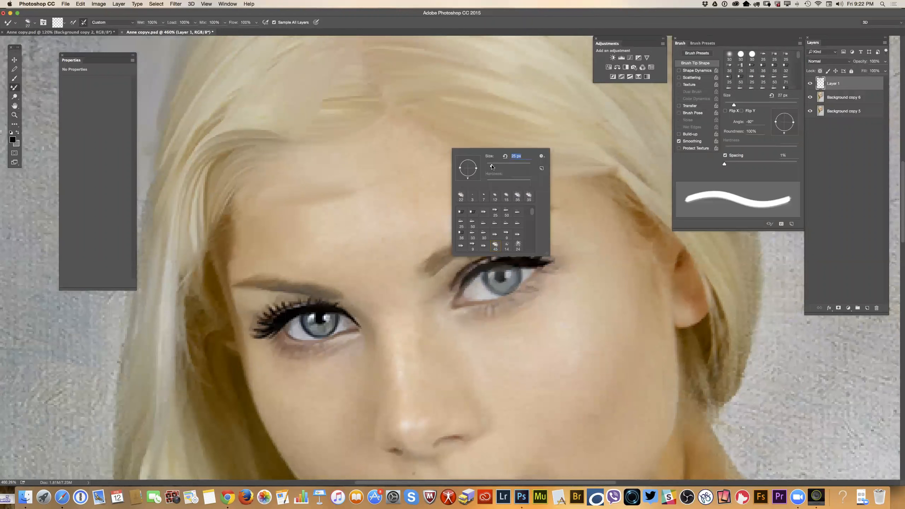
{"action": "left_click_drag", "start_coordinate": [490, 165], "coordinate": [489, 167]}
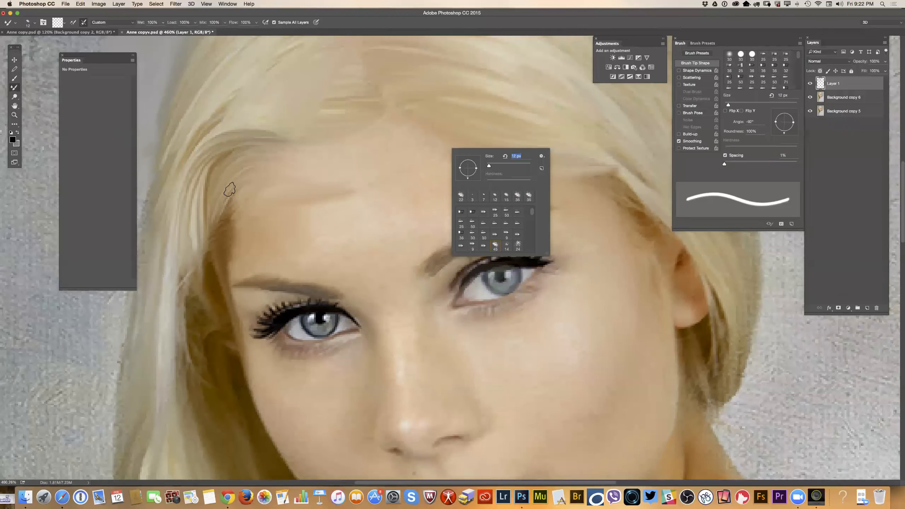
{"action": "left_click_drag", "start_coordinate": [489, 167], "coordinate": [488, 166]}
{"action": "key", "text": "Return"}
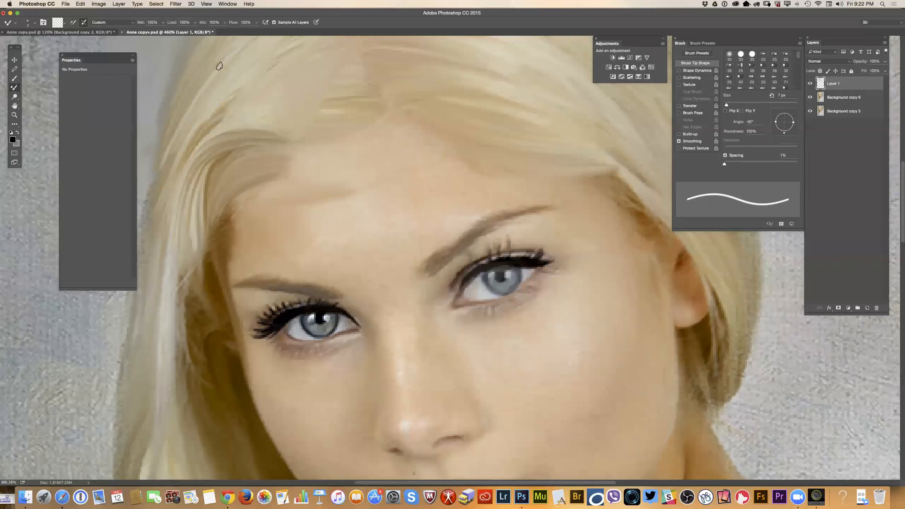
Lower the Mixer Brush's paint settings, with Wet at 22%, a reduced Load and Flow at 52%.
{"action": "left_click", "coordinate": [164, 23]}
{"action": "left_click", "coordinate": [190, 24]}
{"action": "left_click", "coordinate": [194, 23]}
{"action": "left_click_drag", "start_coordinate": [196, 33], "coordinate": [176, 33]}
{"action": "left_click", "coordinate": [256, 24]}
{"action": "left_click", "coordinate": [194, 23]}
{"action": "left_click", "coordinate": [259, 179]}
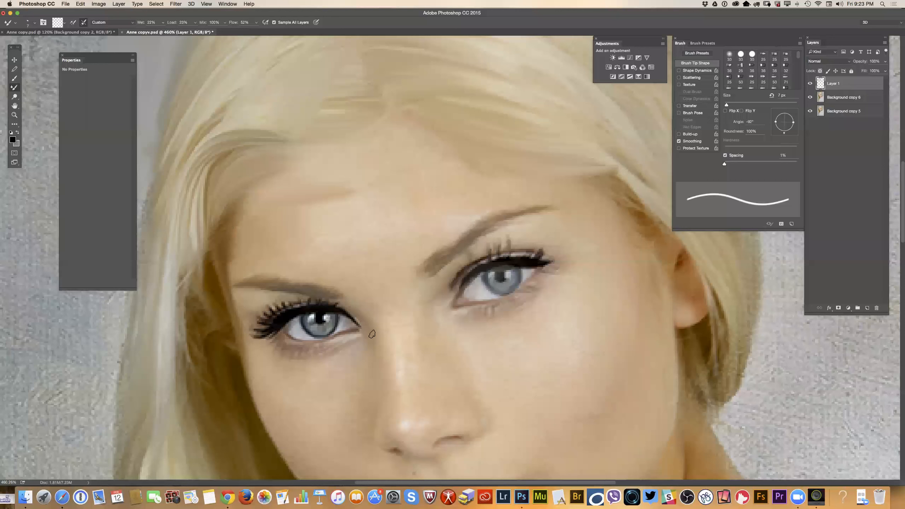
Switch to Chrome to view the pavlovphotography.com website, and return to Photoshop.
{"action": "left_click", "coordinate": [229, 498]}
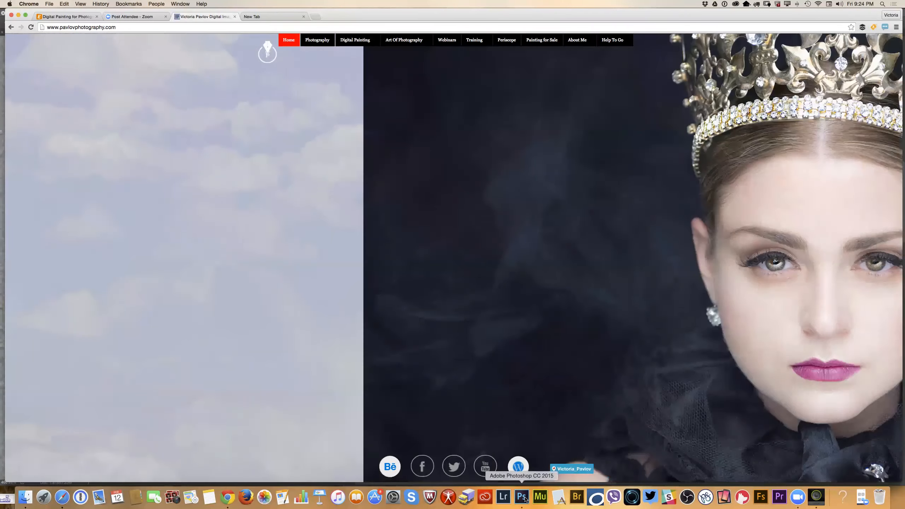
{"action": "left_click", "coordinate": [521, 497]}
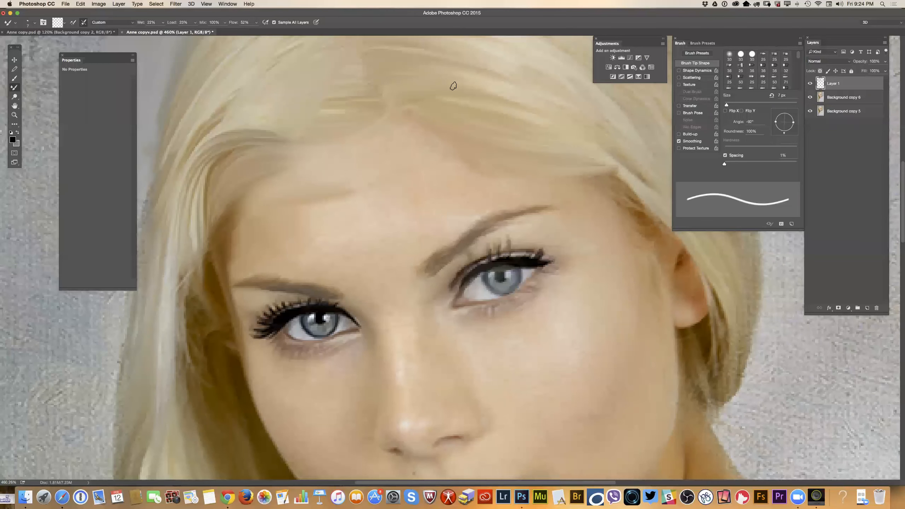
Add an Exposure adjustment layer above Layer 1 with the exposure at -0.70, and hide Background copy 5.
{"action": "left_click", "coordinate": [639, 58]}
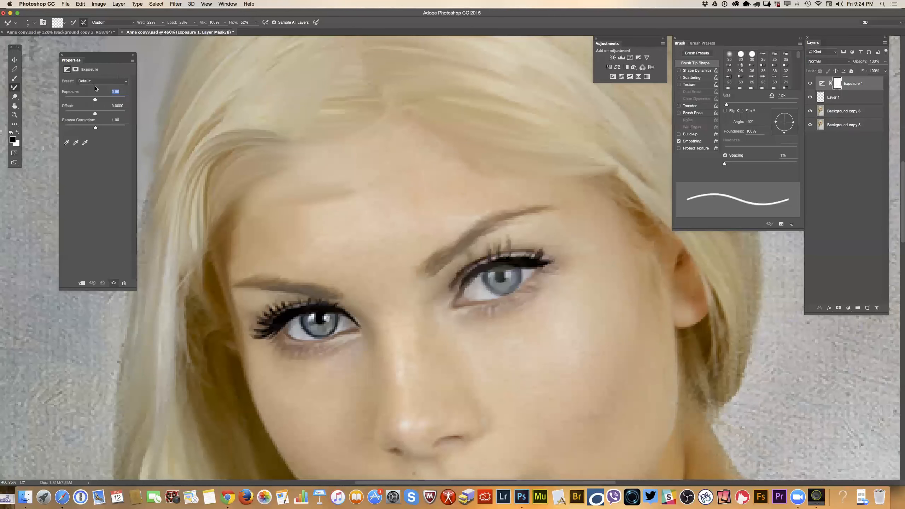
{"action": "mouse_move", "coordinate": [94, 99]}
{"action": "left_mouse_down"}
{"action": "mouse_move", "coordinate": [103, 99]}
{"action": "mouse_move", "coordinate": [92, 99]}
{"action": "left_mouse_up"}
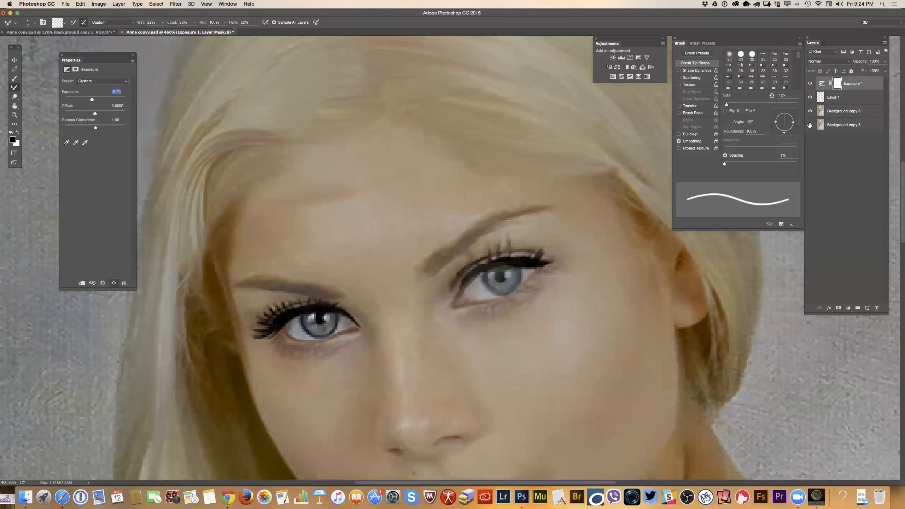
{"action": "left_click", "coordinate": [884, 43]}
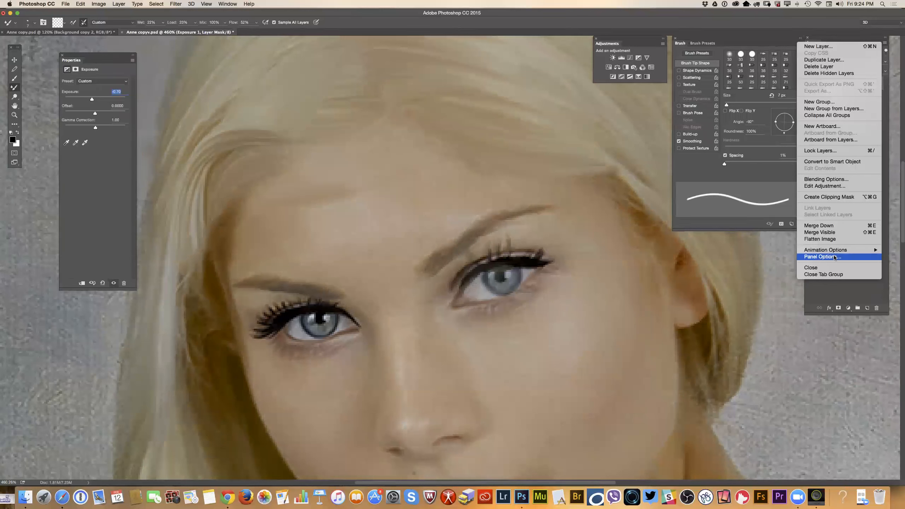
{"action": "left_click", "coordinate": [836, 289]}
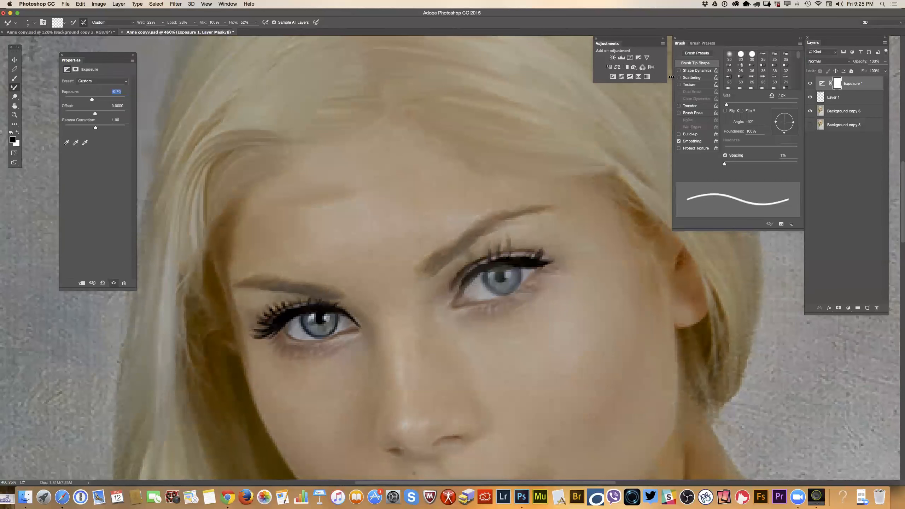
Enlarge the brush preset list and look through its brushes, including Flat Angle Low Bristle Count and Watercolor Salt.
{"action": "left_click", "coordinate": [695, 43]}
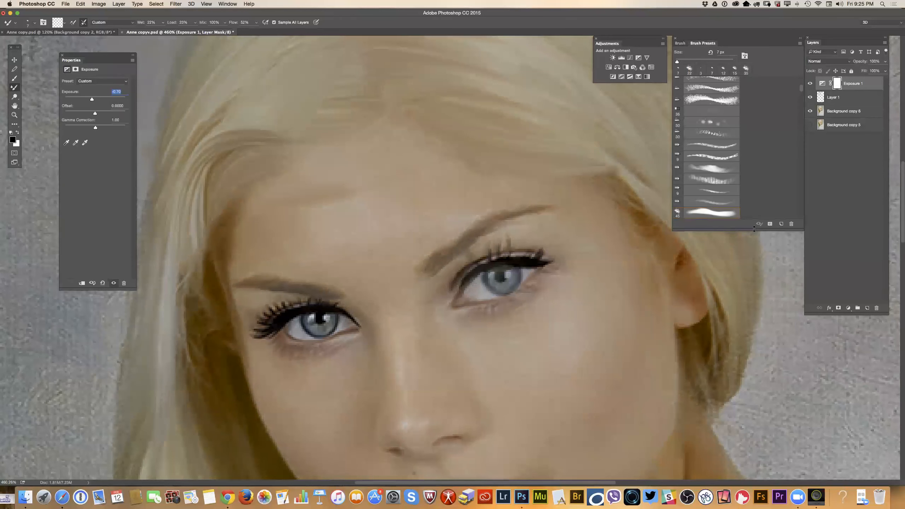
{"action": "left_click_drag", "start_coordinate": [752, 235], "coordinate": [760, 427]}
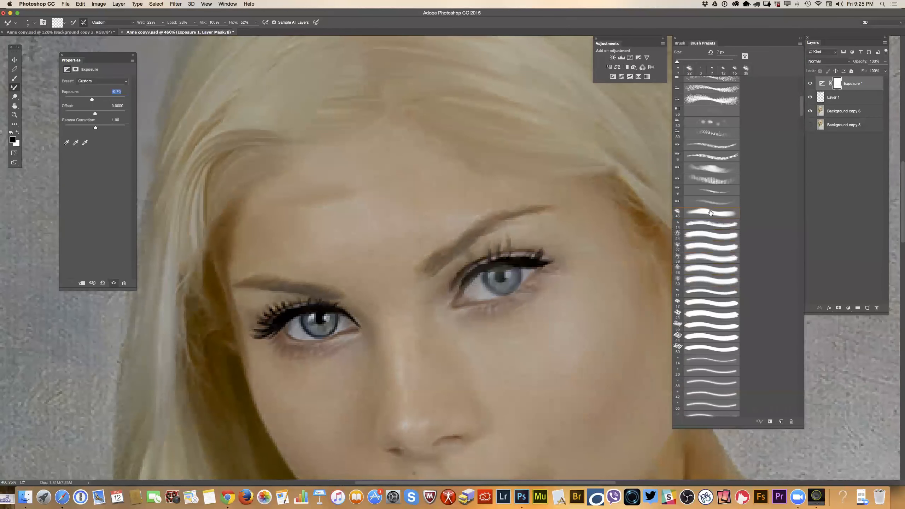
{"action": "scroll", "coordinate": [723, 325], "scroll_direction": "up", "scroll_amount": 10}
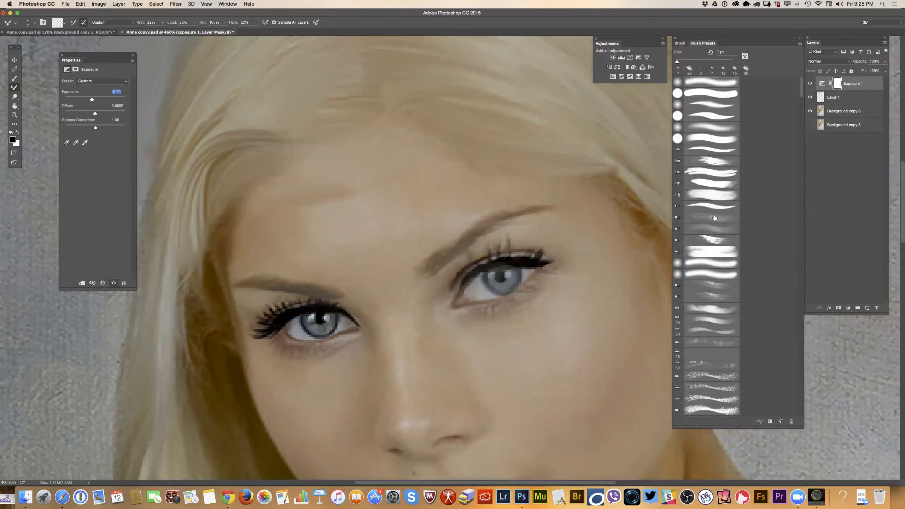
{"action": "left_click", "coordinate": [719, 244]}
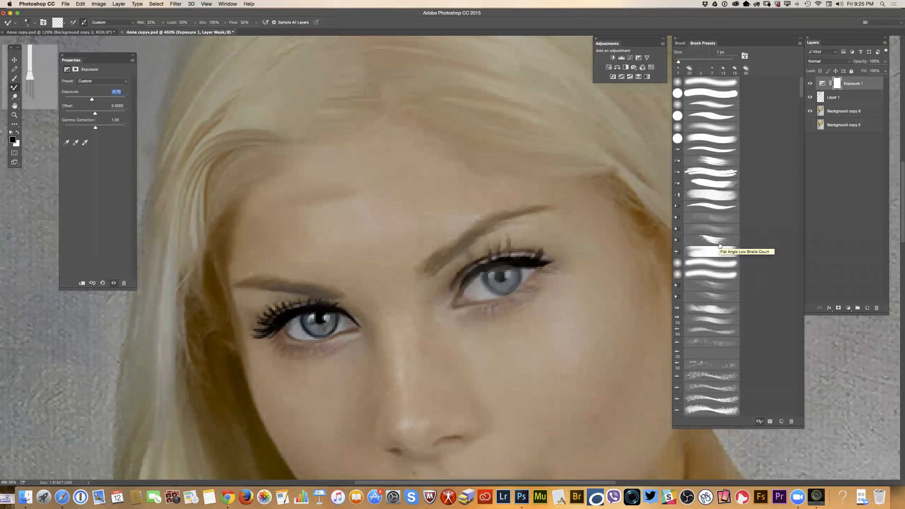
{"action": "scroll", "coordinate": [720, 245], "scroll_direction": "down", "scroll_amount": 5}
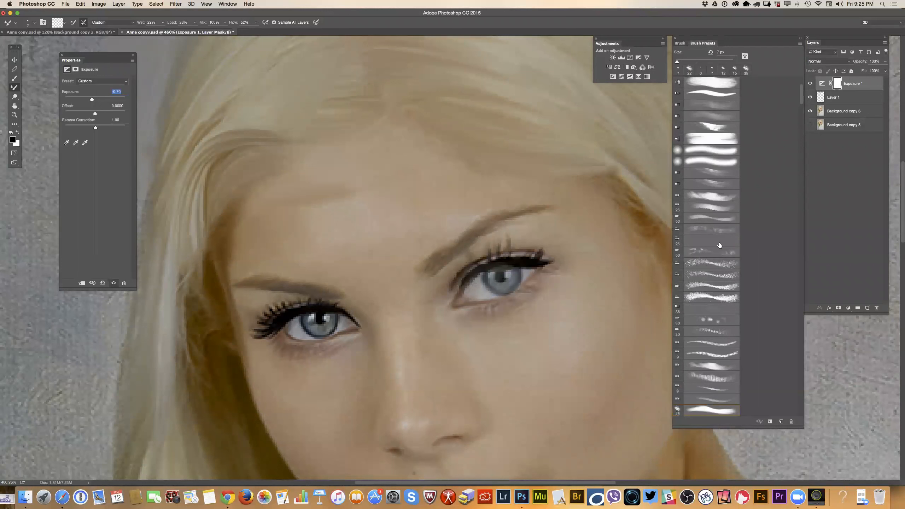
{"action": "left_click", "coordinate": [720, 246]}
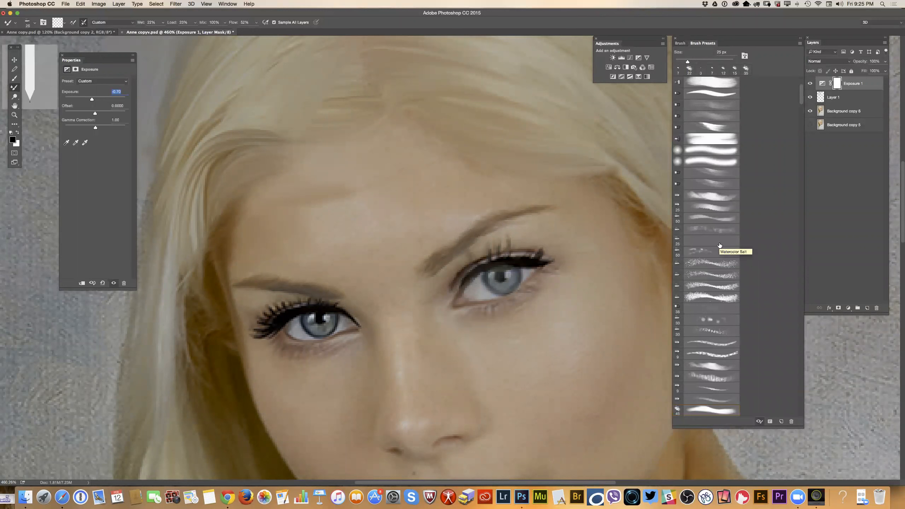
{"action": "key", "text": "bracketleft"}
{"action": "key", "text": "bracketleft"}
{"action": "key", "text": "bracketleft"}
{"action": "key", "text": "bracketleft"}
{"action": "key", "text": "bracketleft"}
{"action": "key", "text": "bracketleft"}
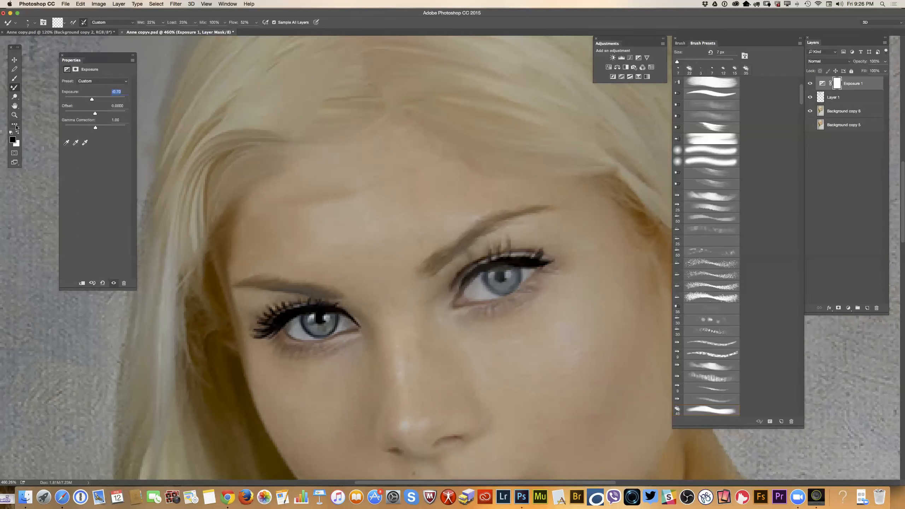
Open the toolbar customization, enlarge it to examine the toolbar and extra tools, and cancel it.
{"action": "left_click", "coordinate": [80, 4]}
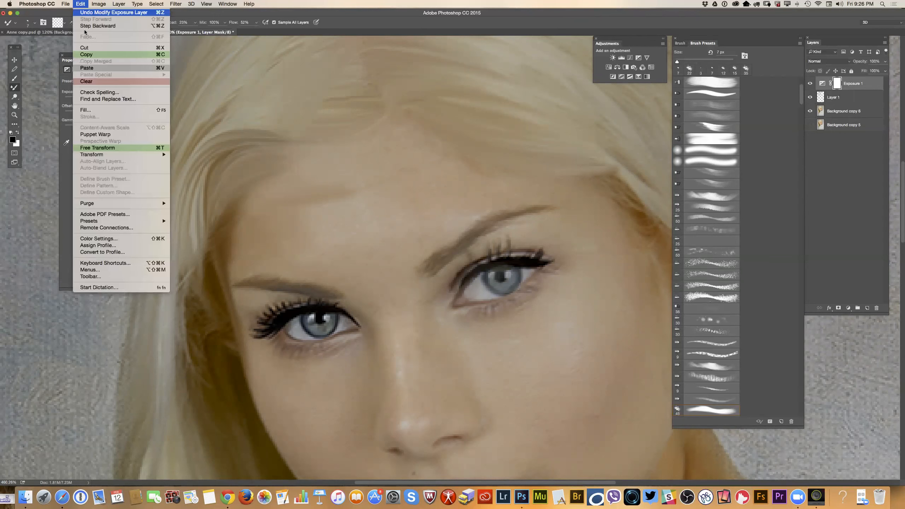
{"action": "left_click", "coordinate": [77, 278]}
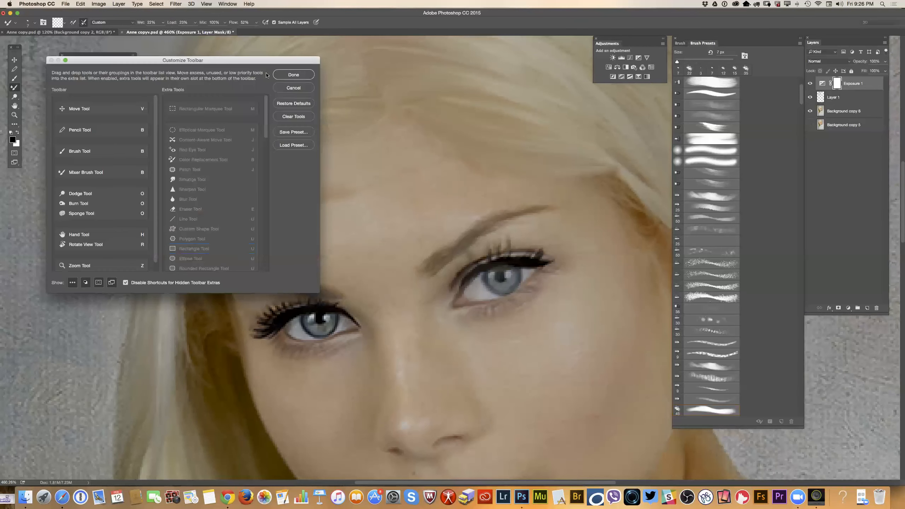
{"action": "left_click_drag", "start_coordinate": [266, 62], "coordinate": [426, 72]}
{"action": "left_click_drag", "start_coordinate": [474, 300], "coordinate": [580, 408]}
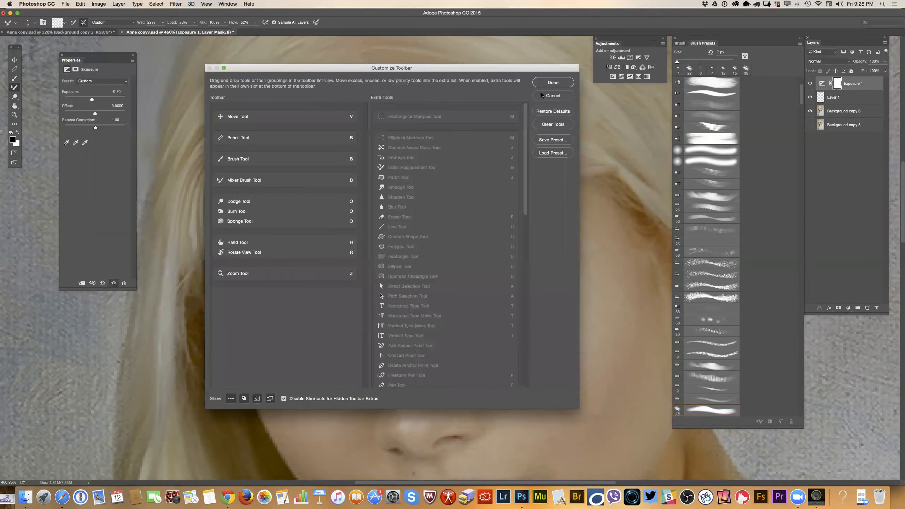
{"action": "left_click", "coordinate": [544, 96]}
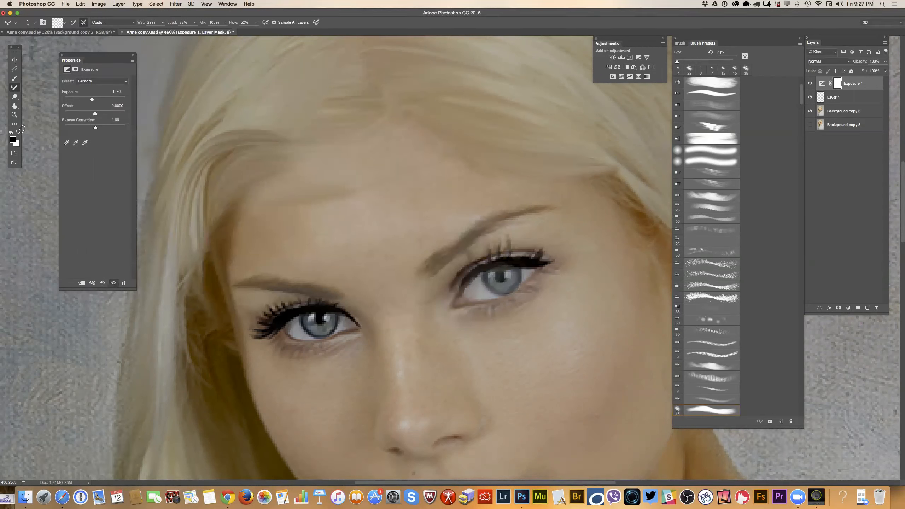
Review the full list of extra tools kept out of the toolbar and return to the Move tool.
{"action": "key", "text": "s"}
{"action": "left_click", "coordinate": [17, 127]}
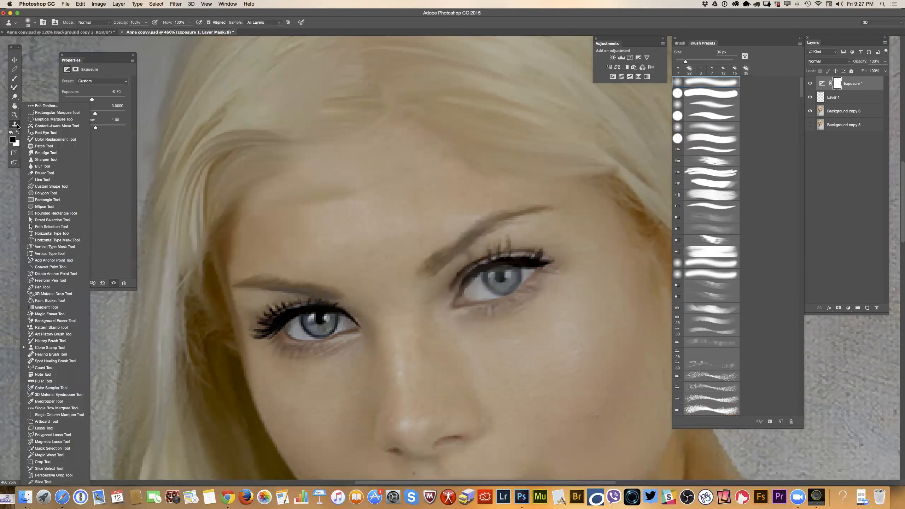
{"action": "left_click", "coordinate": [14, 60]}
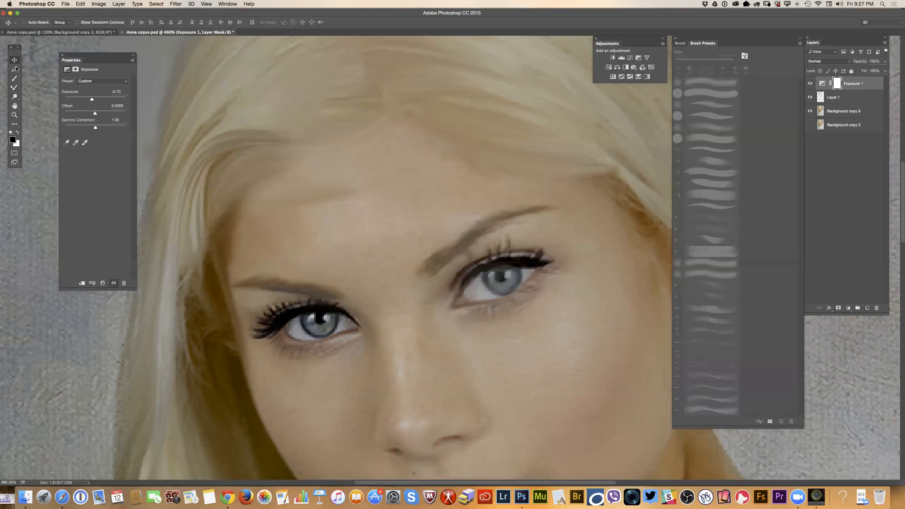
Choose the Line tool from the extra tools, draw a nearly horizontal line across the hair above the forehead, and return to the Move tool.
{"action": "key", "text": "s"}
{"action": "left_click", "coordinate": [15, 127]}
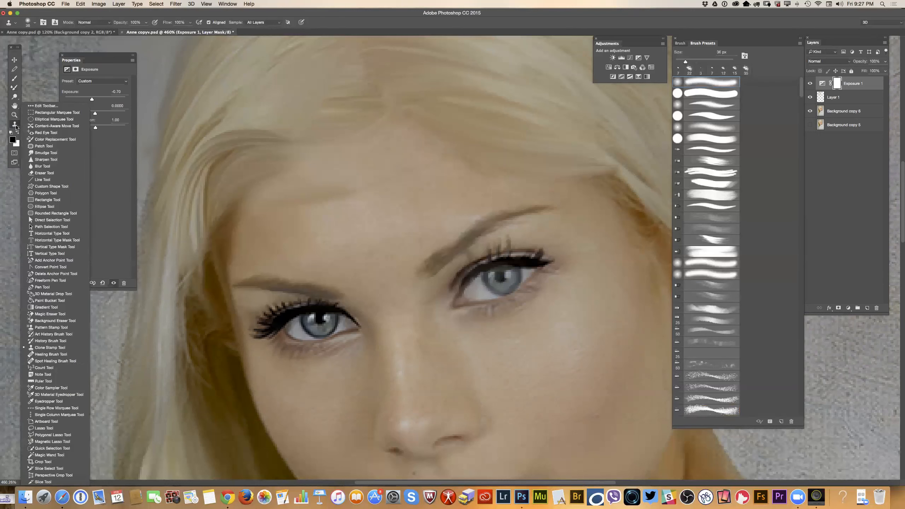
{"action": "left_click", "coordinate": [43, 179]}
{"action": "left_click_drag", "start_coordinate": [204, 127], "coordinate": [456, 124]}
{"action": "key", "text": "v"}
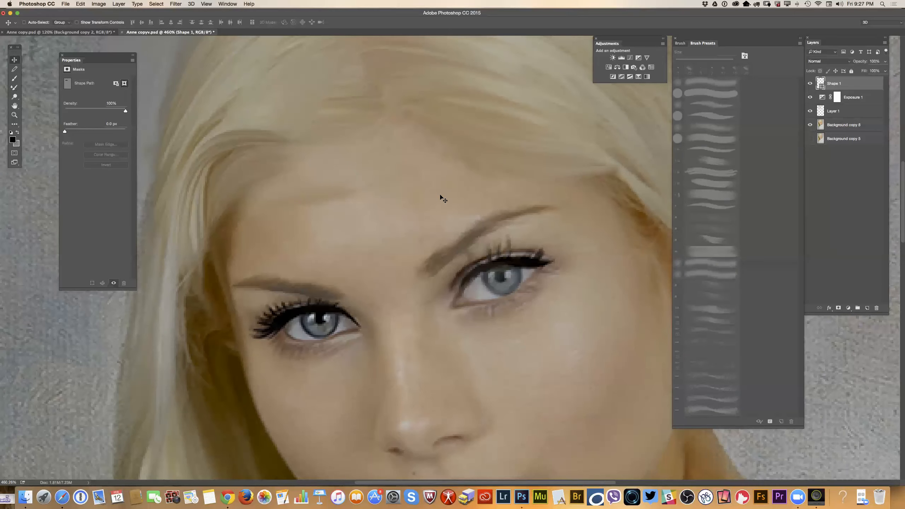
{"action": "key", "text": "super+0"}
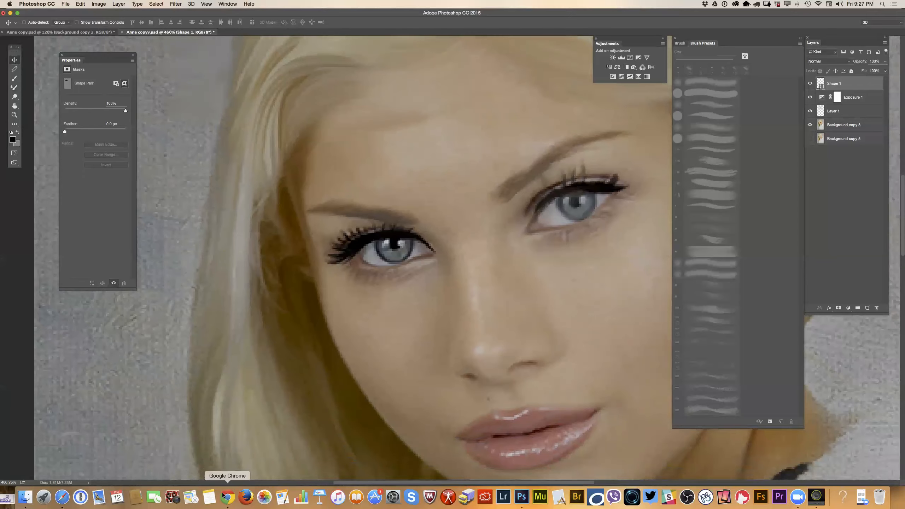
Switch to Chrome and open the YouTube video manager in a new tab.
{"action": "left_click", "coordinate": [227, 497]}
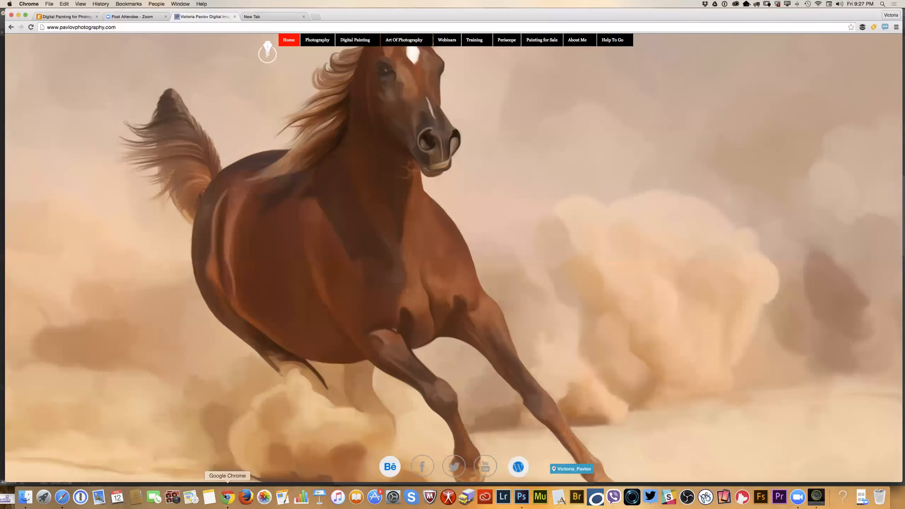
{"action": "left_click", "coordinate": [315, 16]}
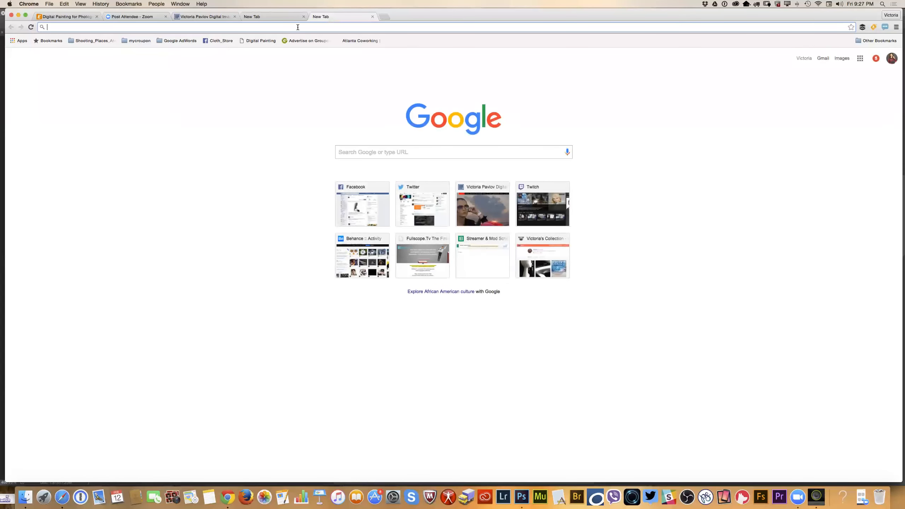
{"action": "type", "text": "youtube"}
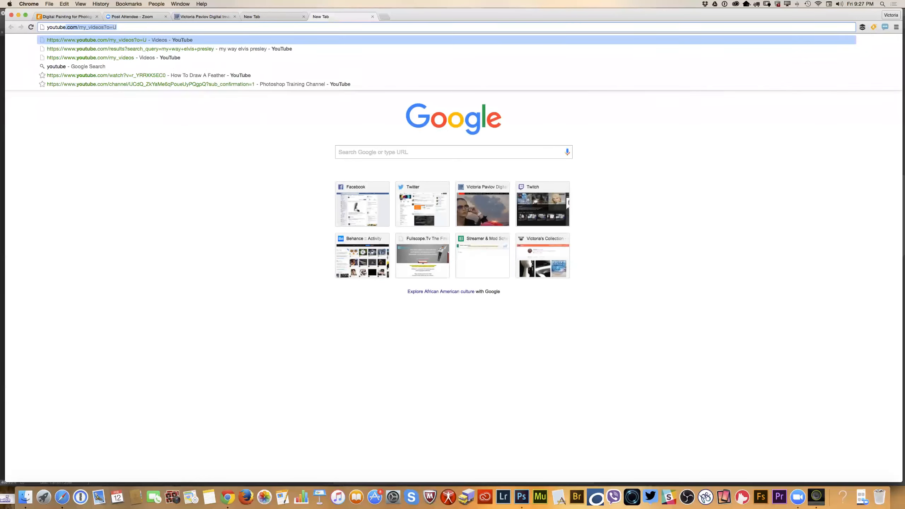
{"action": "key", "text": "Return"}
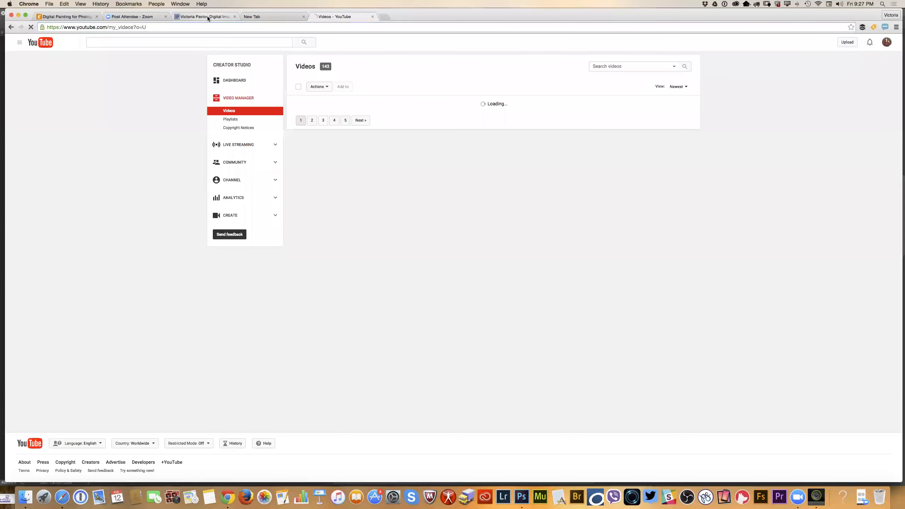
Look through the open photography website, Eventbrite event, Zoom page and blank tab, ending on the list of YouTube videos.
{"action": "left_click", "coordinate": [207, 15]}
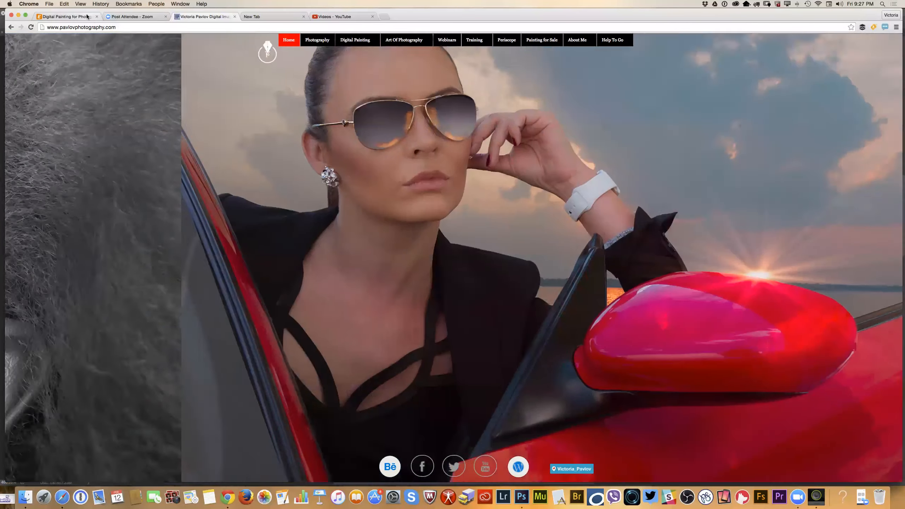
{"action": "left_click", "coordinate": [87, 16]}
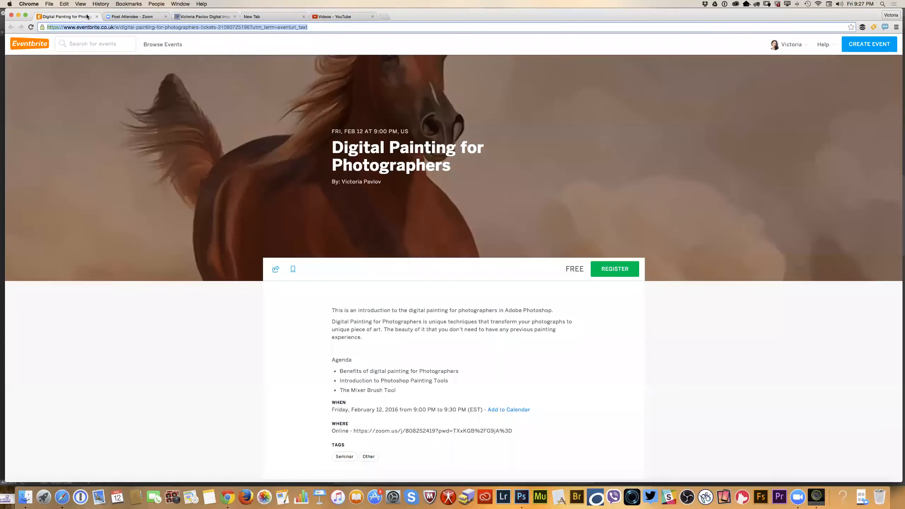
{"action": "left_click", "coordinate": [123, 16]}
{"action": "left_click", "coordinate": [185, 17]}
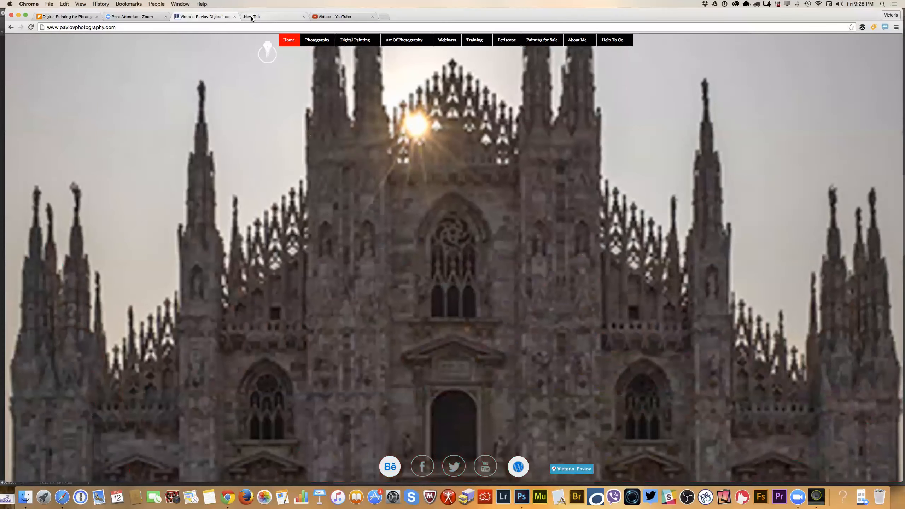
{"action": "left_click", "coordinate": [252, 16]}
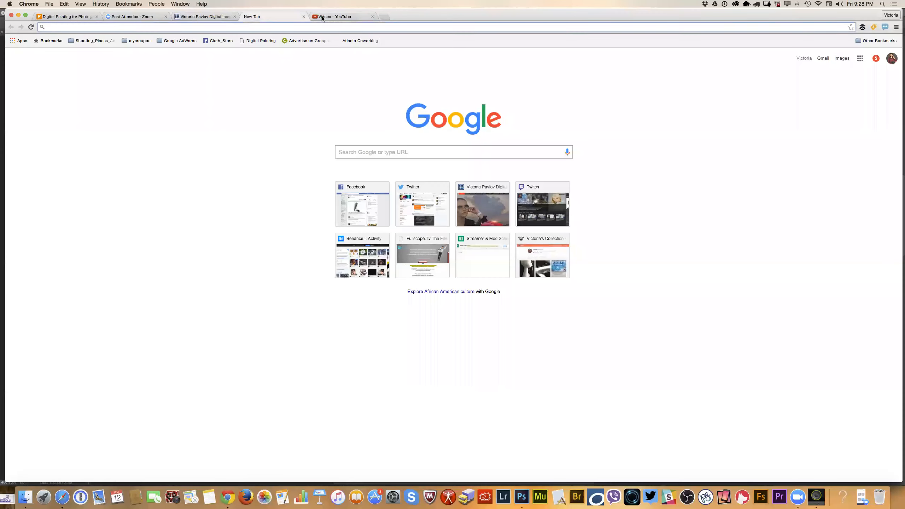
{"action": "left_click", "coordinate": [314, 17]}
{"action": "left_click", "coordinate": [236, 98]}
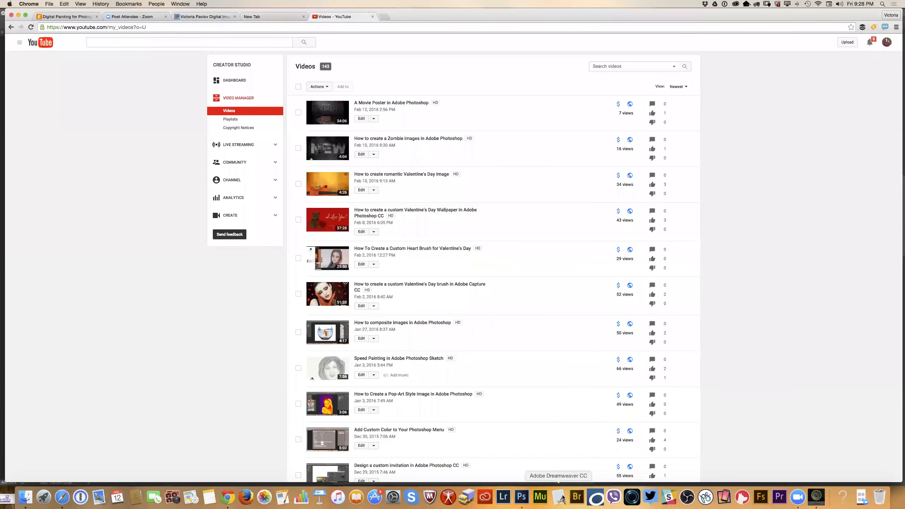
Switch back to Photoshop, zoom out to 139% on the portrait and reposition the toolbar slightly.
{"action": "left_click", "coordinate": [522, 496]}
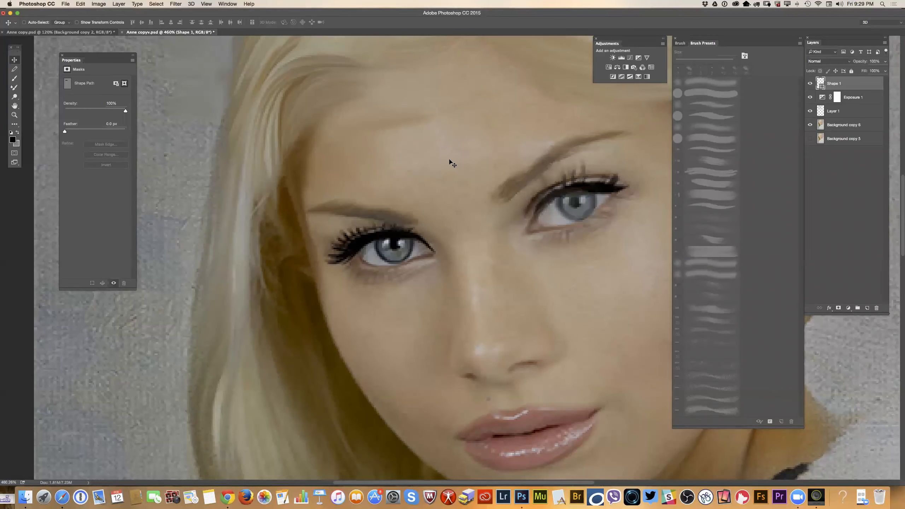
{"action": "scroll", "coordinate": [450, 160], "scroll_direction": "down", "scroll_amount": 3}
{"action": "scroll", "coordinate": [450, 160], "scroll_direction": "left", "scroll_amount": 4}
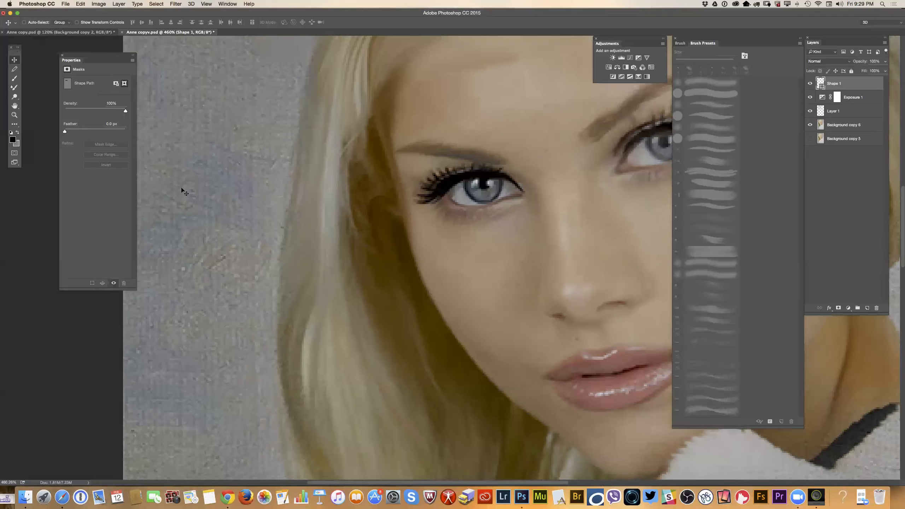
{"action": "scroll", "coordinate": [182, 189], "scroll_direction": "right", "scroll_amount": 4}
{"action": "left_click", "coordinate": [14, 115]}
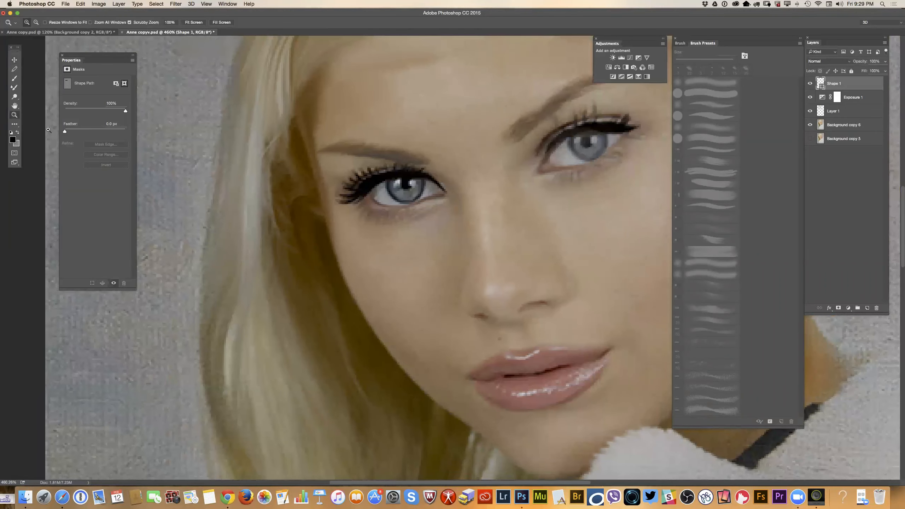
{"action": "left_click_drag", "start_coordinate": [288, 222], "coordinate": [252, 216]}
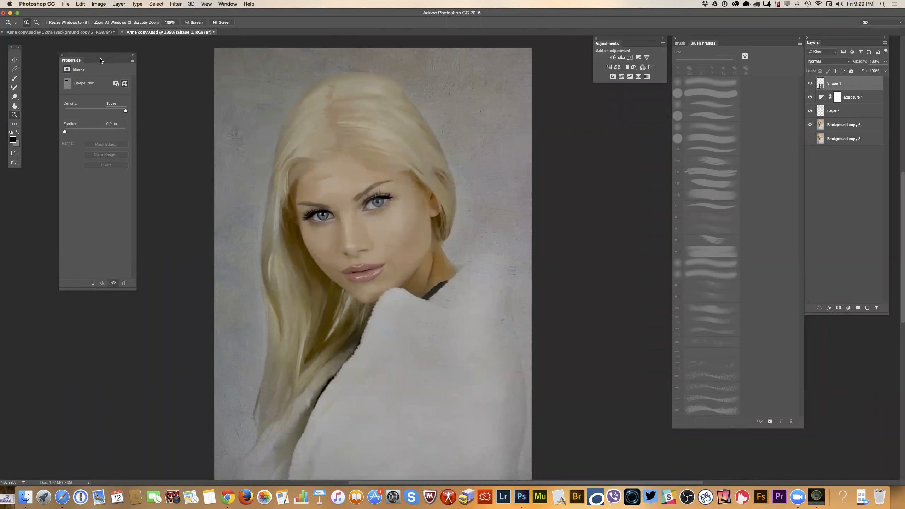
{"action": "left_click_drag", "start_coordinate": [13, 54], "coordinate": [12, 51]}
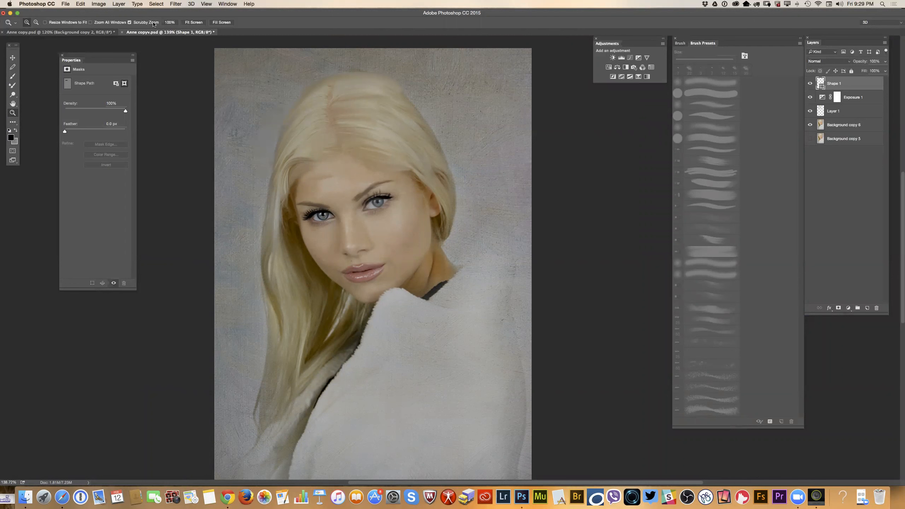
Examine the New Workspace name and capture options for keyboard shortcuts, menus and toolbar, and cancel without saving.
{"action": "left_click", "coordinate": [228, 4]}
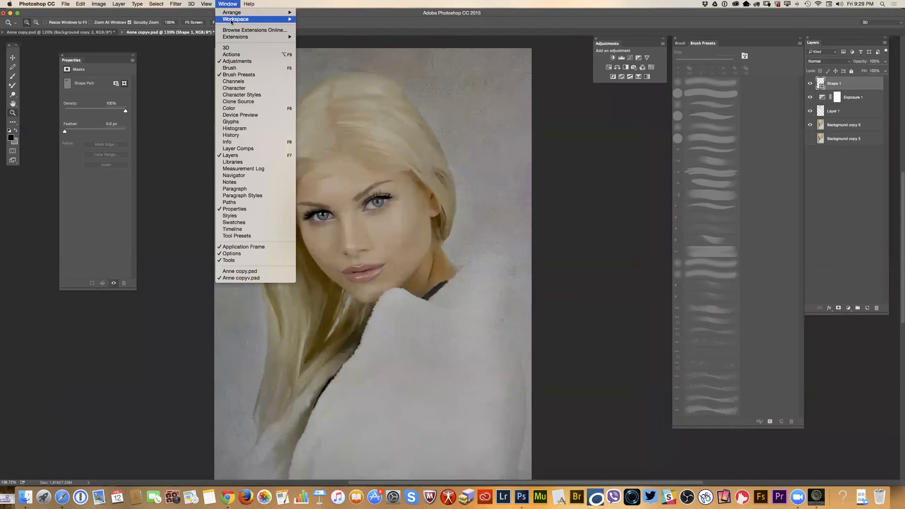
{"action": "mouse_move", "coordinate": [231, 20]}
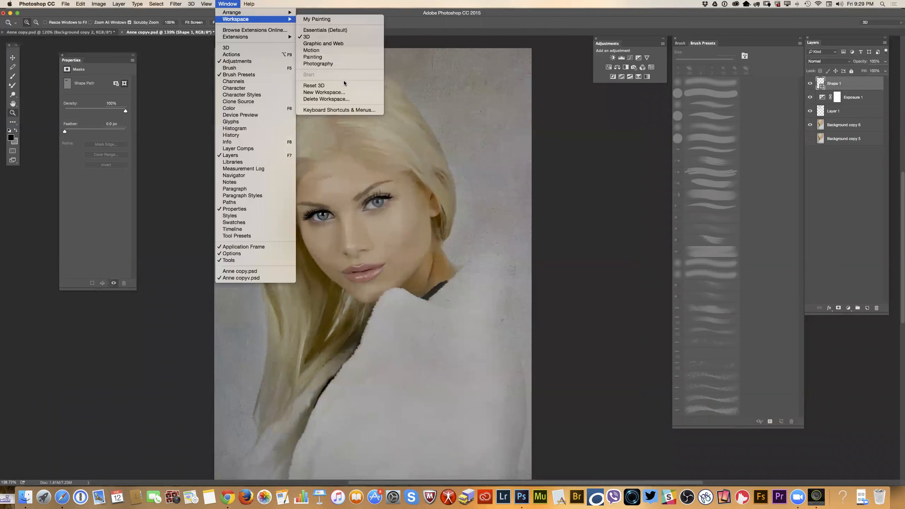
{"action": "left_click", "coordinate": [327, 93]}
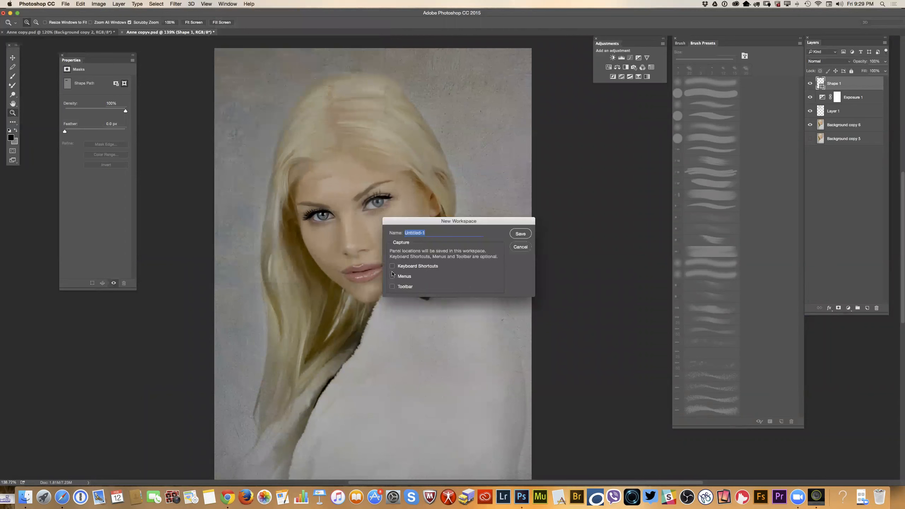
{"action": "left_click", "coordinate": [520, 247]}
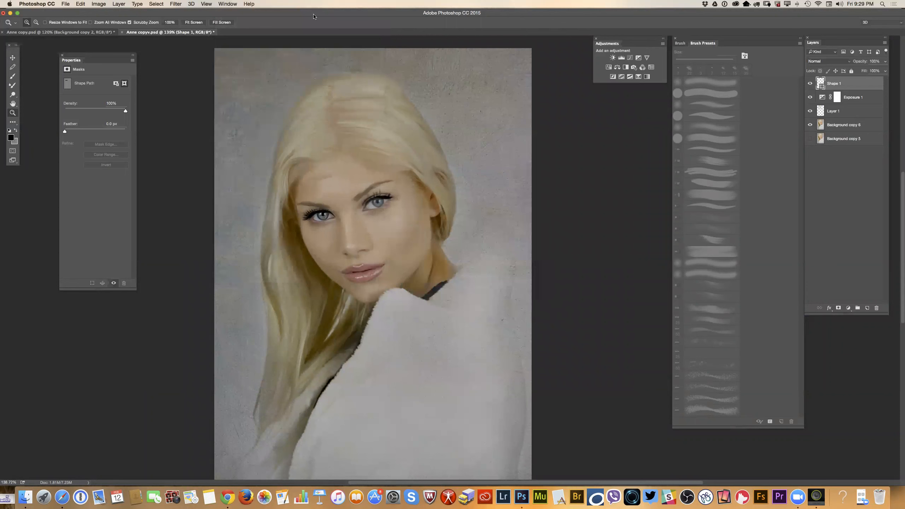
Review the available workspaces, including the custom My Painting workspace, and close the list without switching.
{"action": "left_click", "coordinate": [223, 4]}
{"action": "mouse_move", "coordinate": [259, 21]}
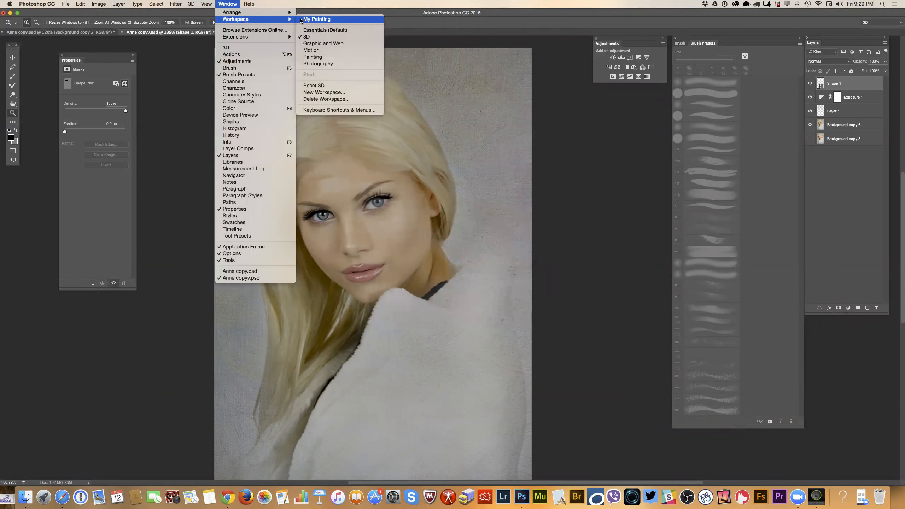
{"action": "left_click", "coordinate": [40, 66]}
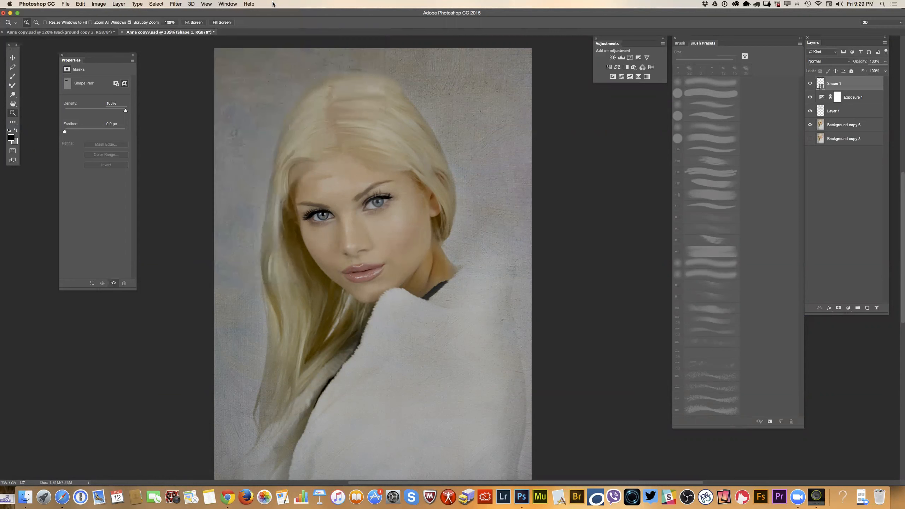
{"action": "left_click", "coordinate": [248, 4]}
{"action": "mouse_move", "coordinate": [227, 5]}
{"action": "mouse_move", "coordinate": [236, 20]}
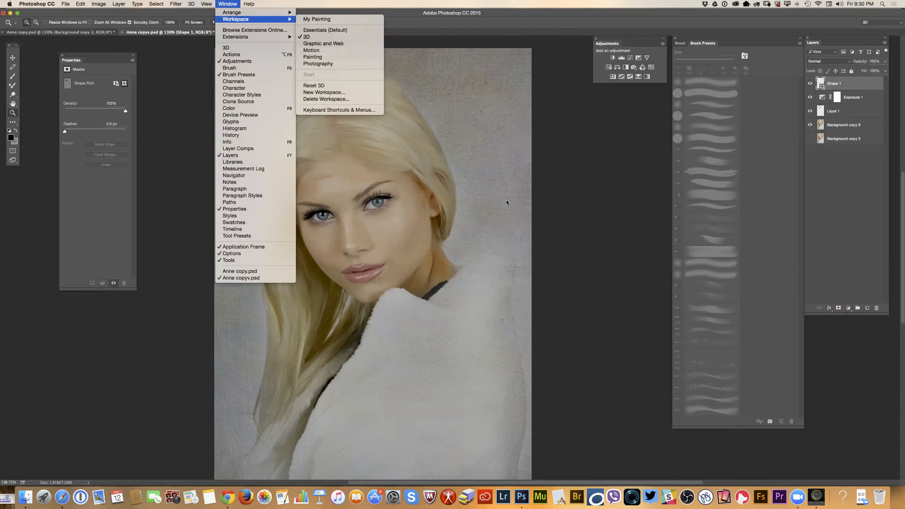
{"action": "left_click", "coordinate": [574, 216]}
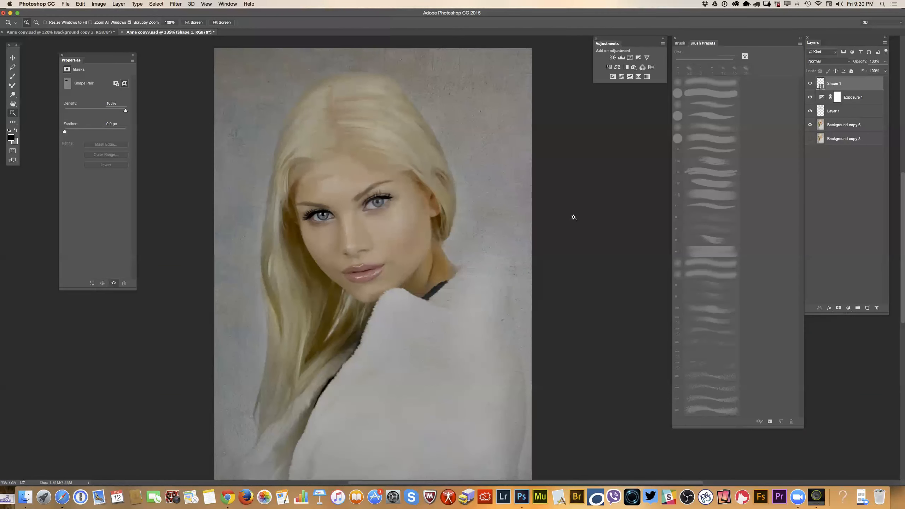